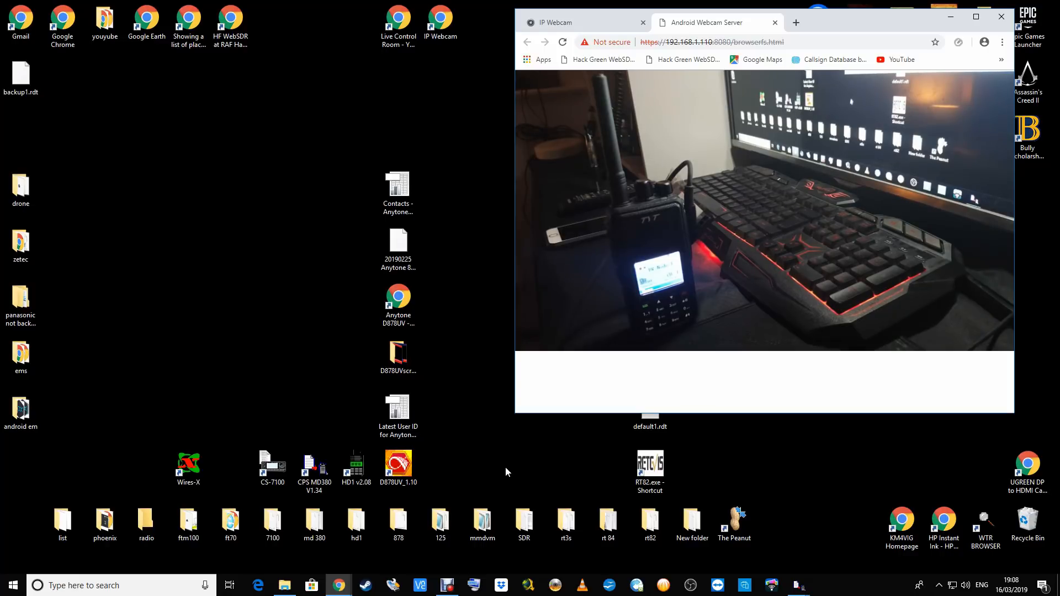
- Open the TyMD380Tools page of DMR Track from the Google results for "tyt flash tool v1.08"
left_click(339, 590)
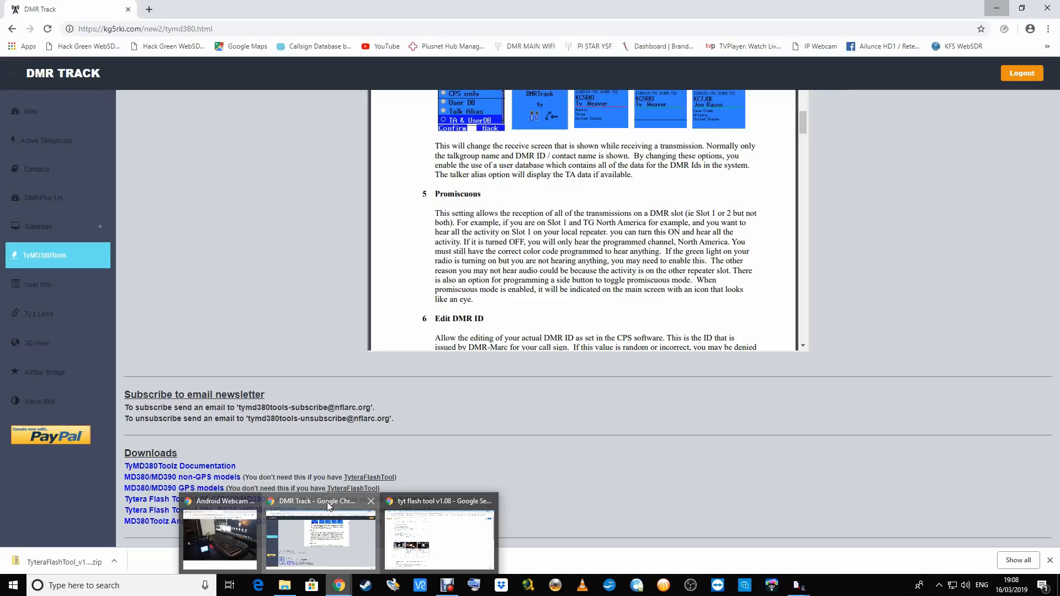
left_click(327, 502)
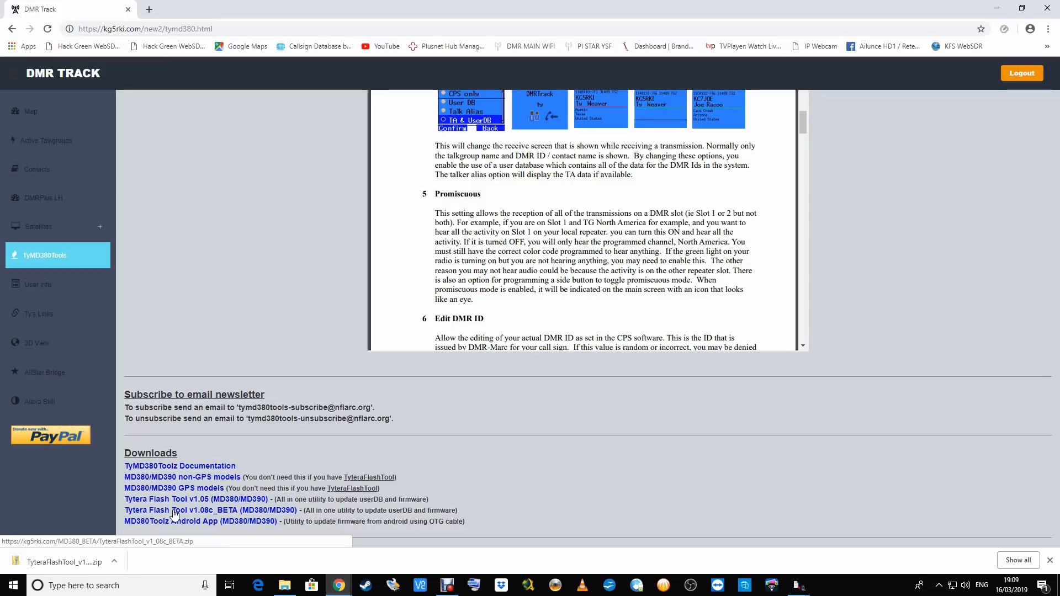
left_click(11, 33)
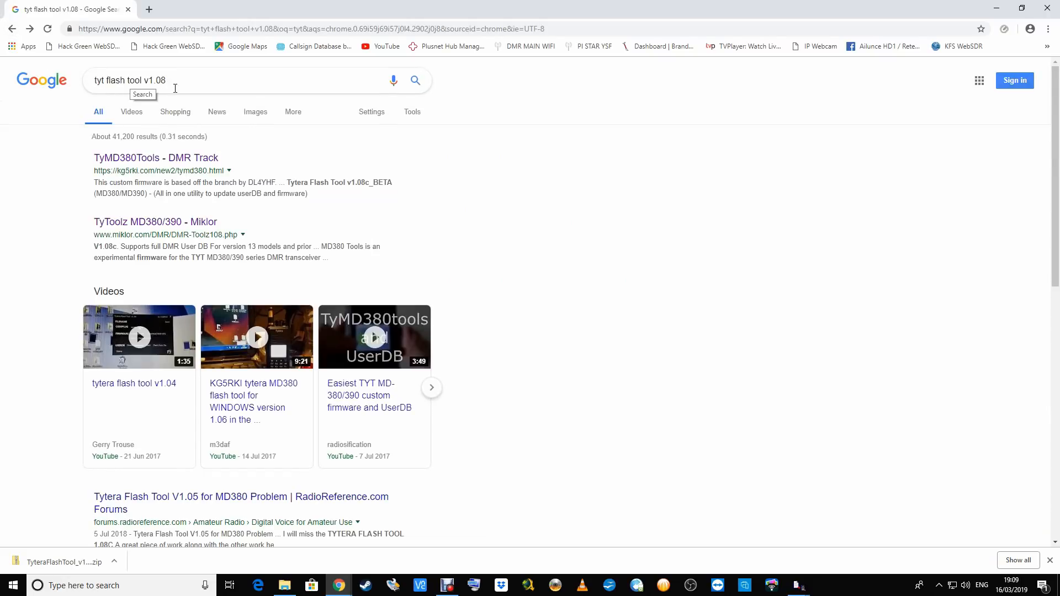
left_click(155, 160)
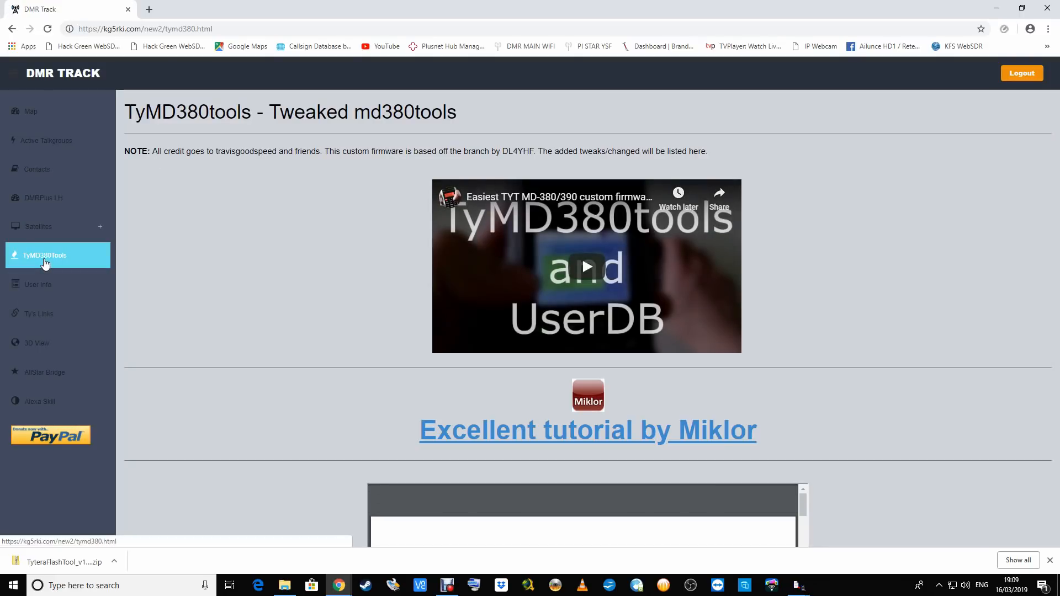
left_click(45, 263)
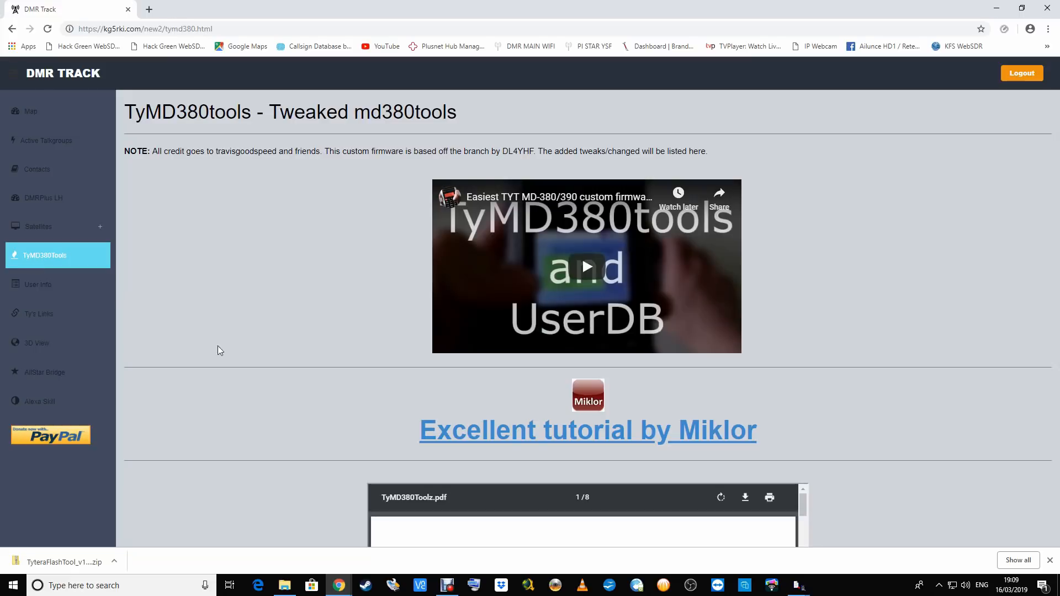
- Download Tytera Flash Tool v1.08c_BETA (MD380/MD390) and show the downloaded zip in its folder
scroll(274, 458, "down", 9)
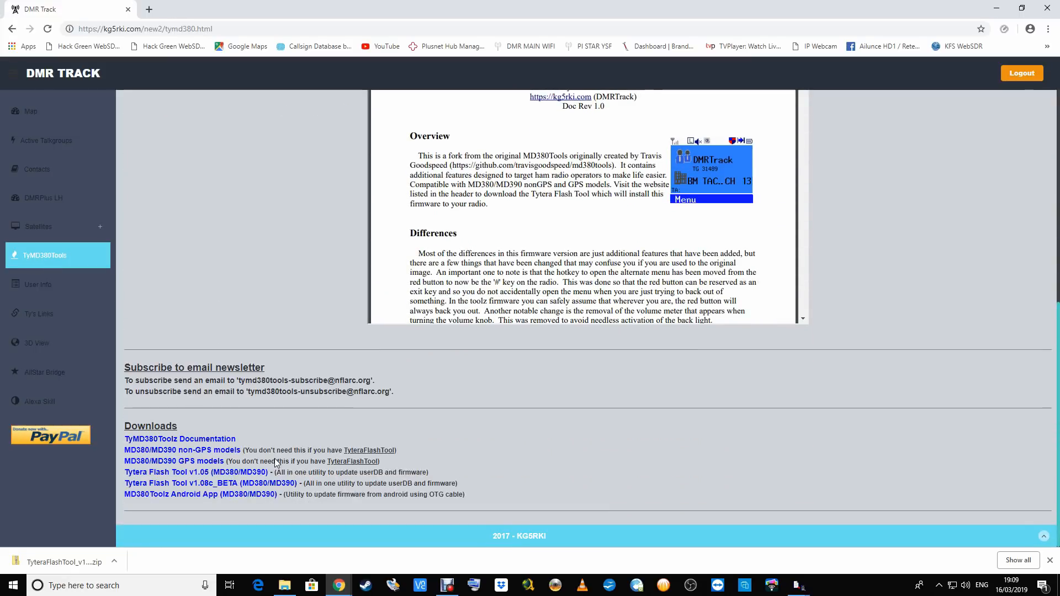
left_click(159, 488)
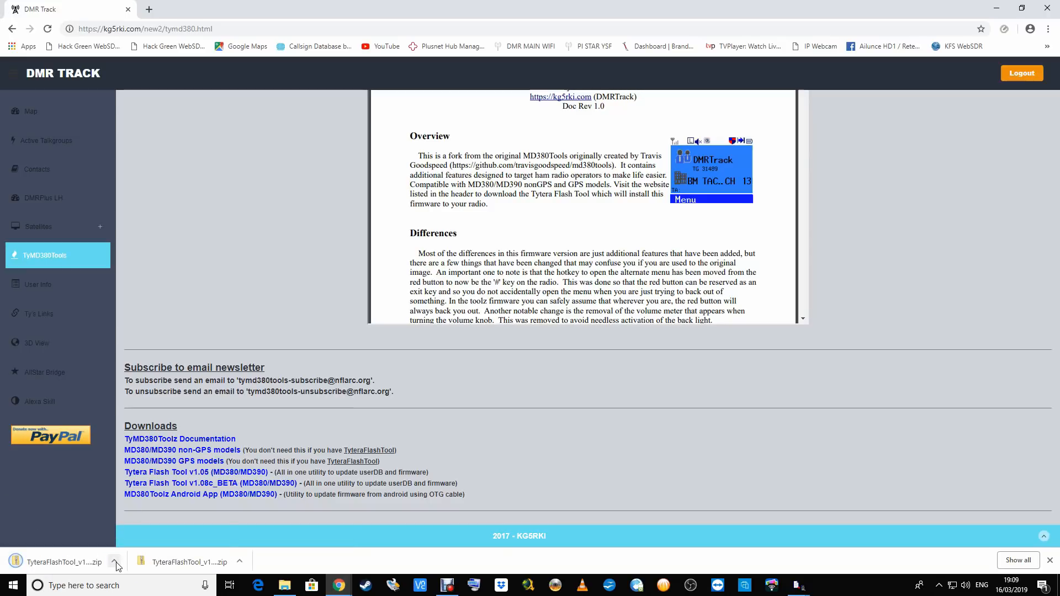
left_click(116, 563)
left_click(128, 523)
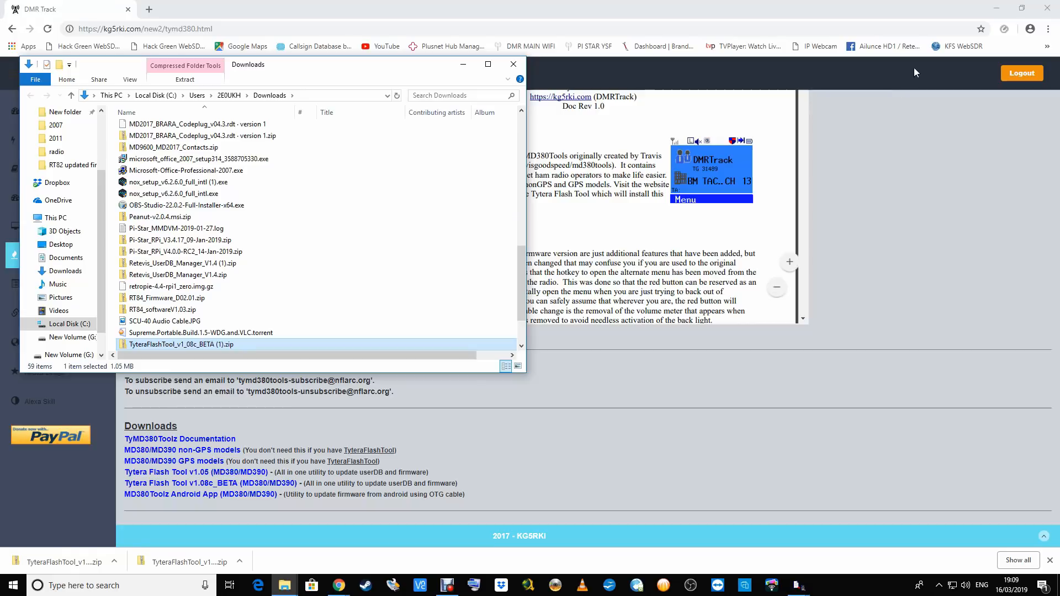
- Move TyteraFlashTool_v1_08c_BETA (1).zip from the Downloads folder to an empty area of the desktop
left_click(996, 11)
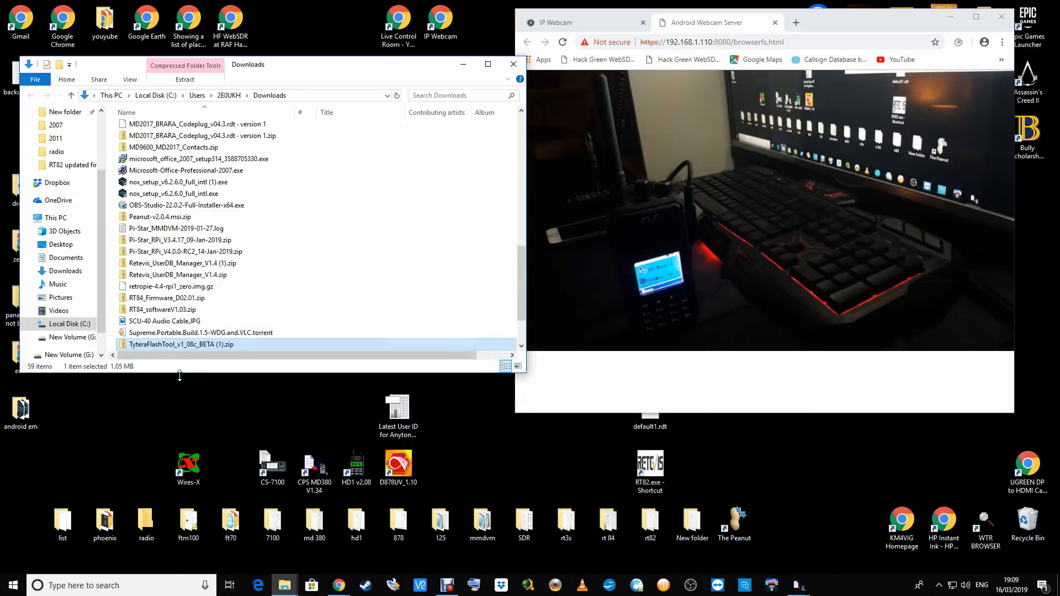
left_click_drag(144, 345, 201, 411)
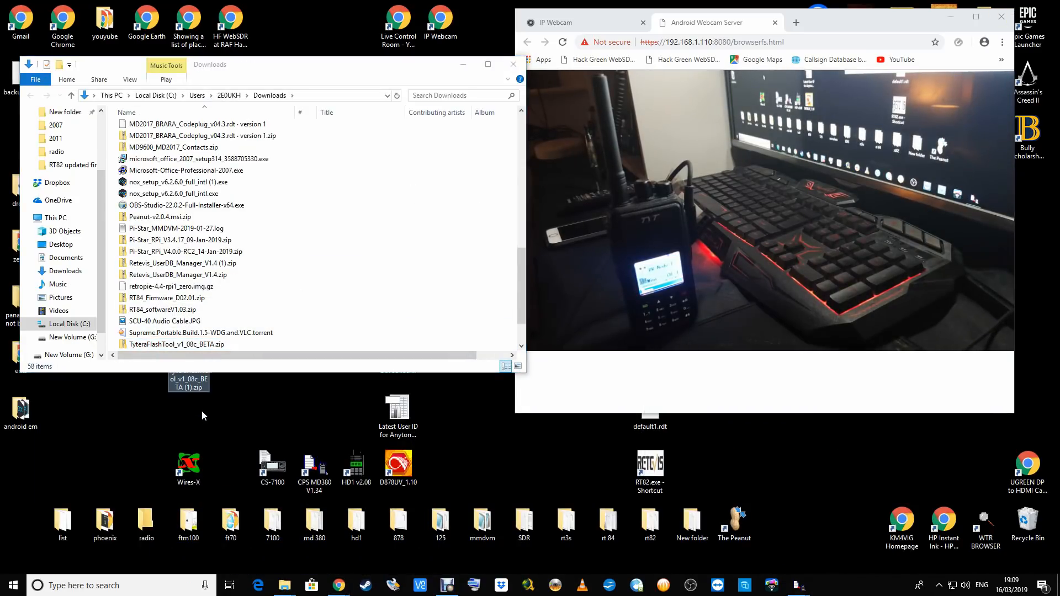
left_click(463, 64)
left_click_drag(191, 359, 232, 301)
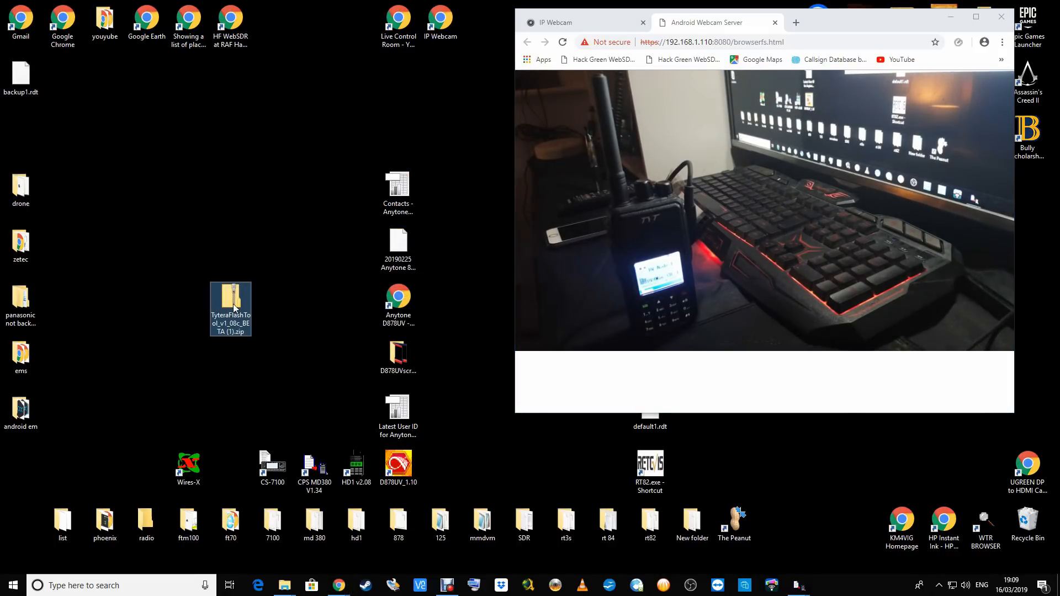
left_click_drag(230, 301, 234, 247)
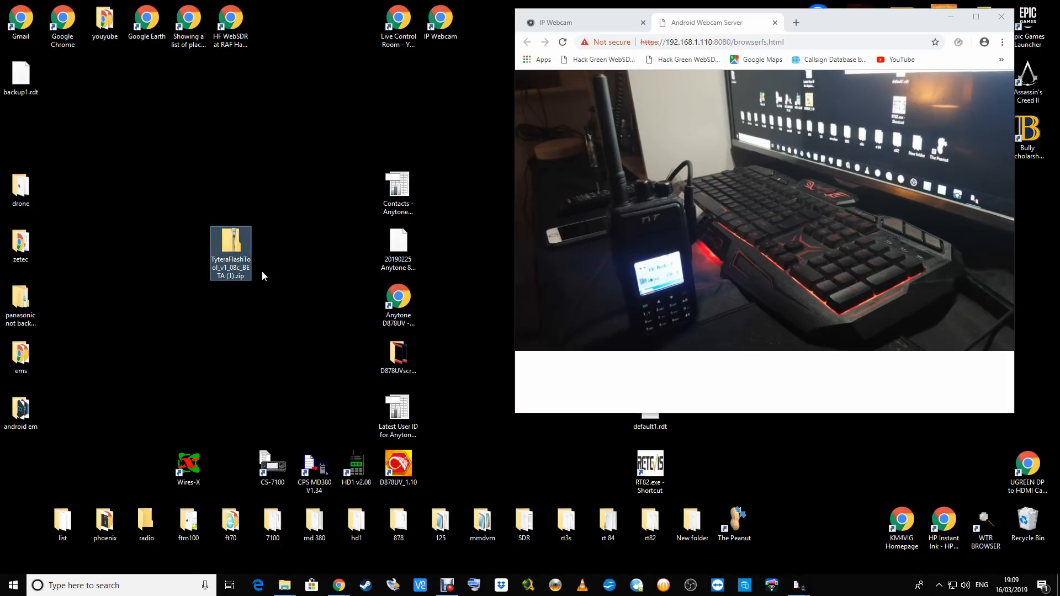
- Extract the flash tool zip with 7-Zip into its own desktop folder and put the zip in the Recycle Bin
right_click(230, 242)
mouse_move(287, 278)
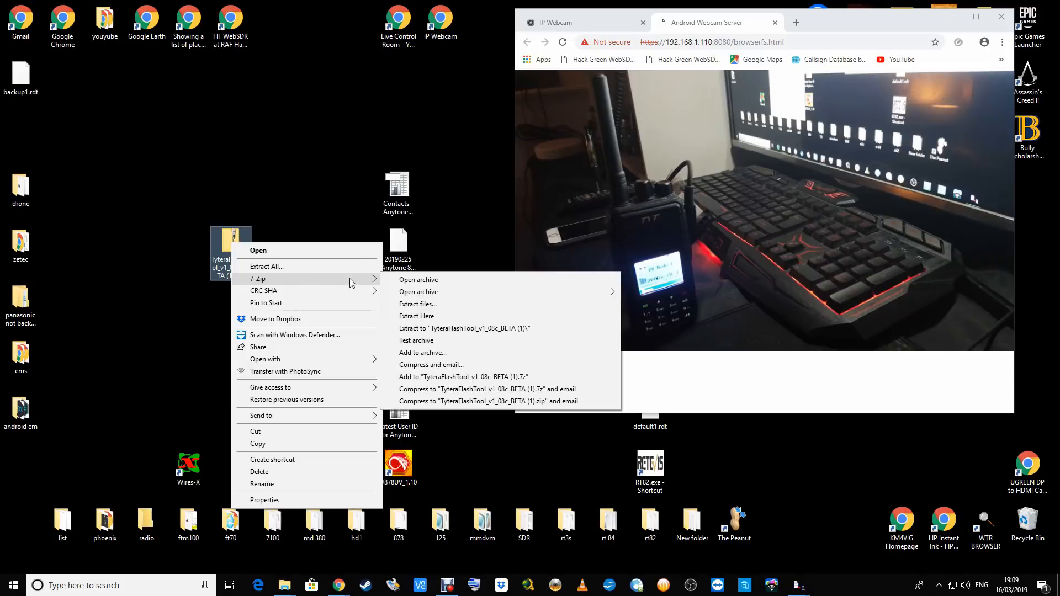
left_click(430, 328)
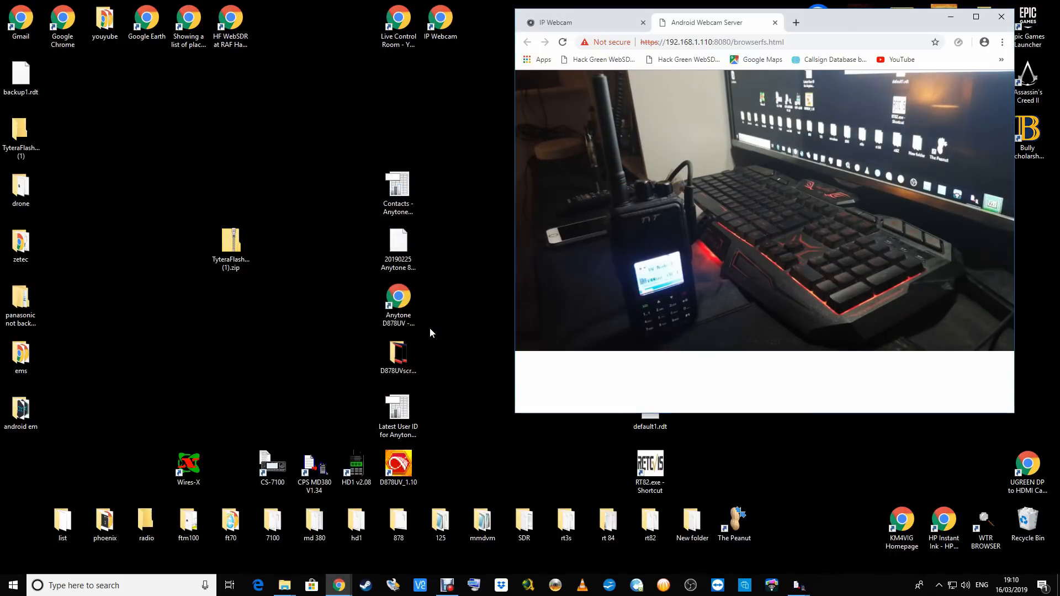
left_click_drag(20, 132, 230, 195)
left_click_drag(230, 246, 1025, 514)
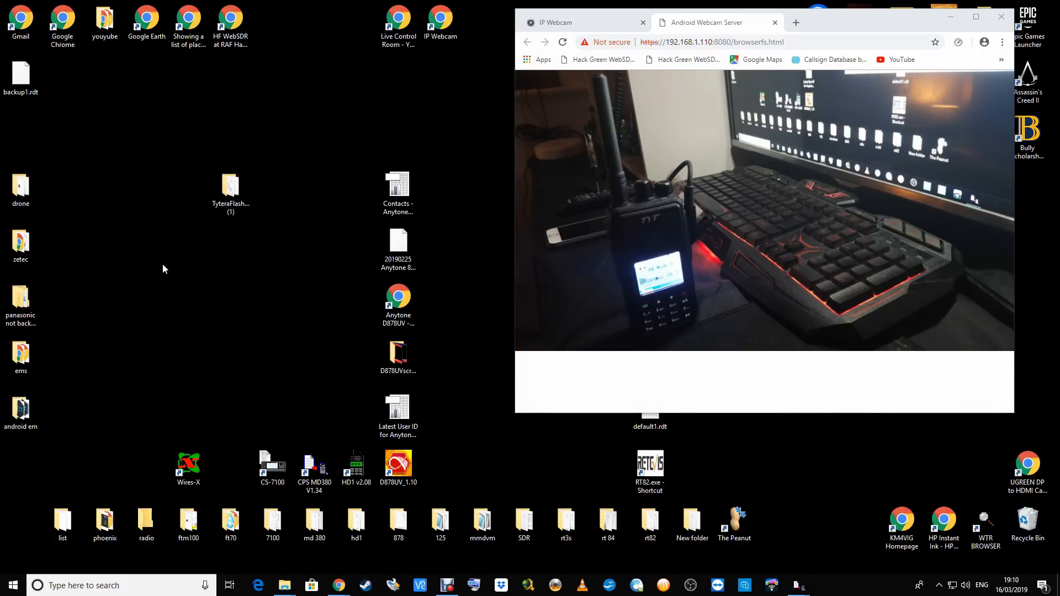
- Run TyteraFlashTool.exe from the extracted folder and choose English as its language
double_click(230, 196)
left_click_drag(222, 82, 191, 61)
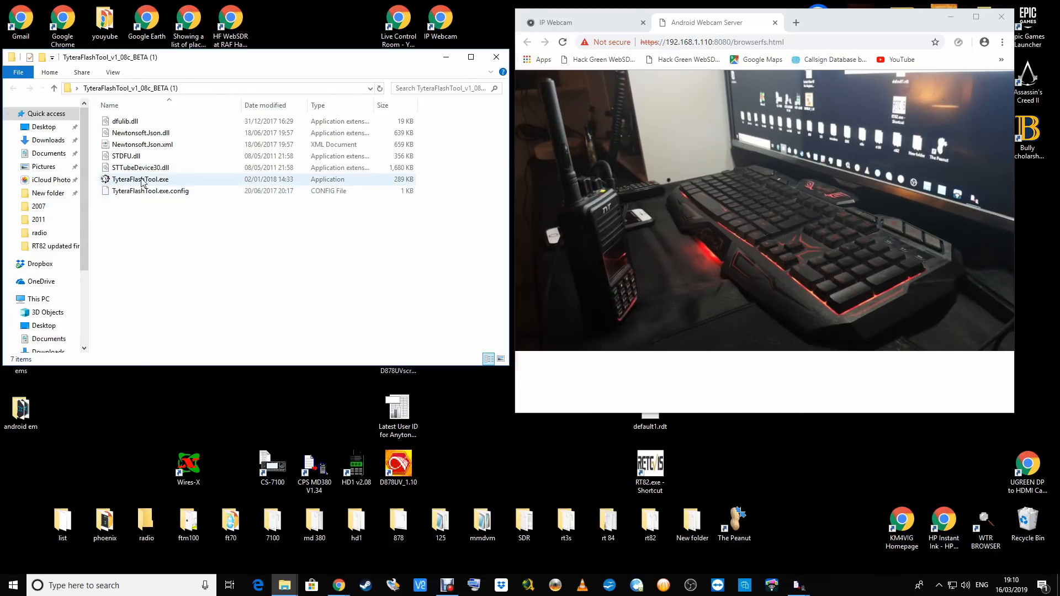
left_click(143, 181)
double_click(142, 182)
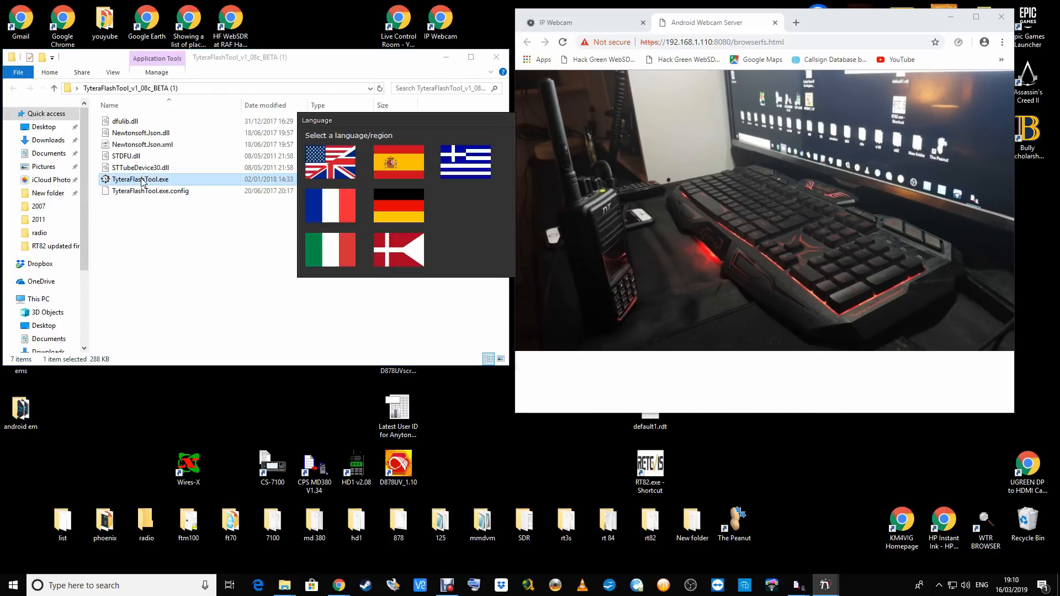
left_click(445, 57)
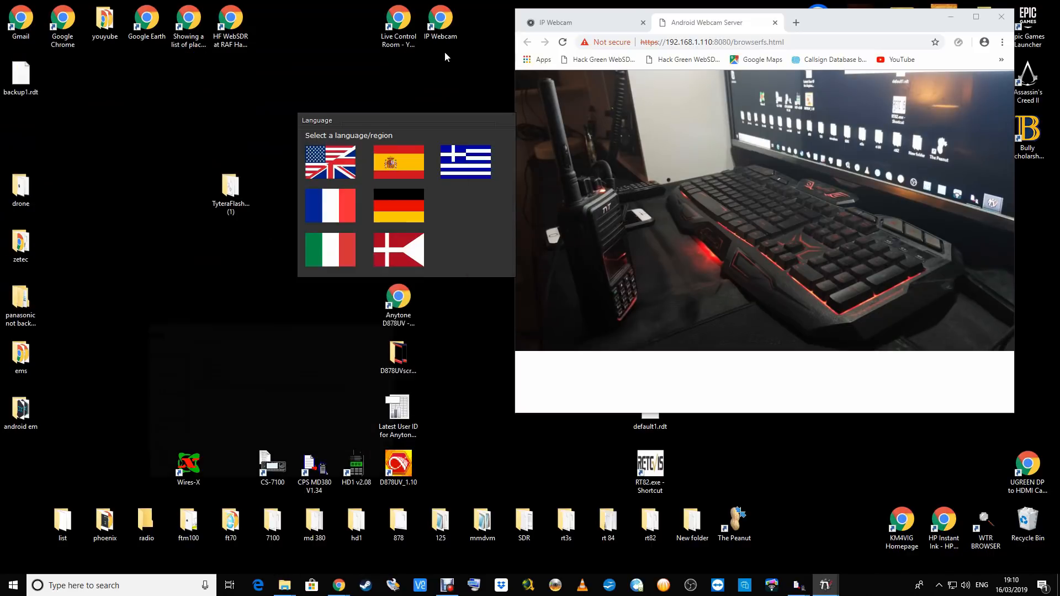
left_click(338, 173)
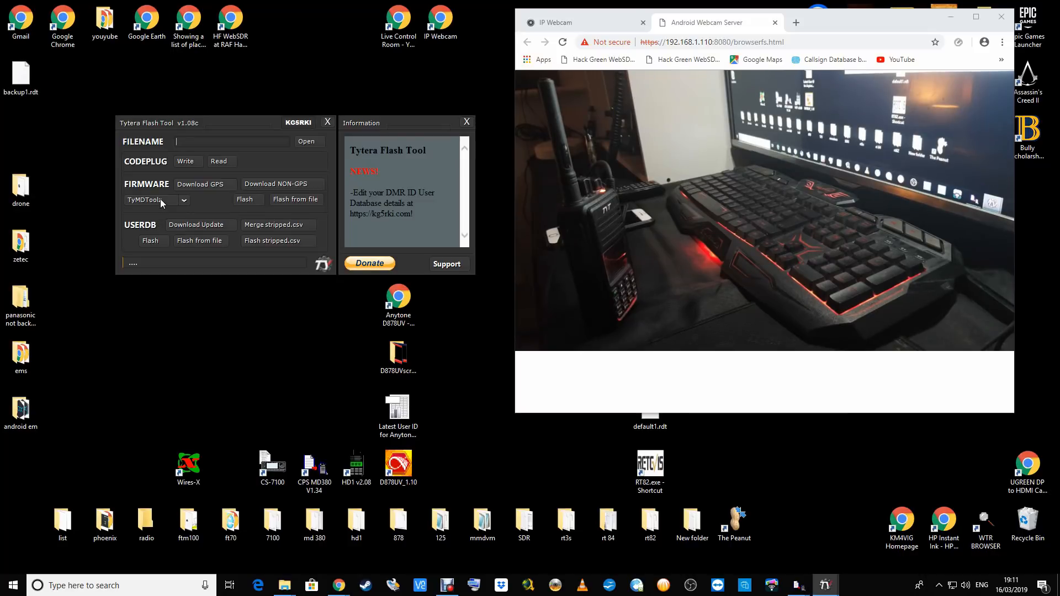
- Download the non-GPS firmware and flash the TyMDToolz version to the radio
left_click(268, 184)
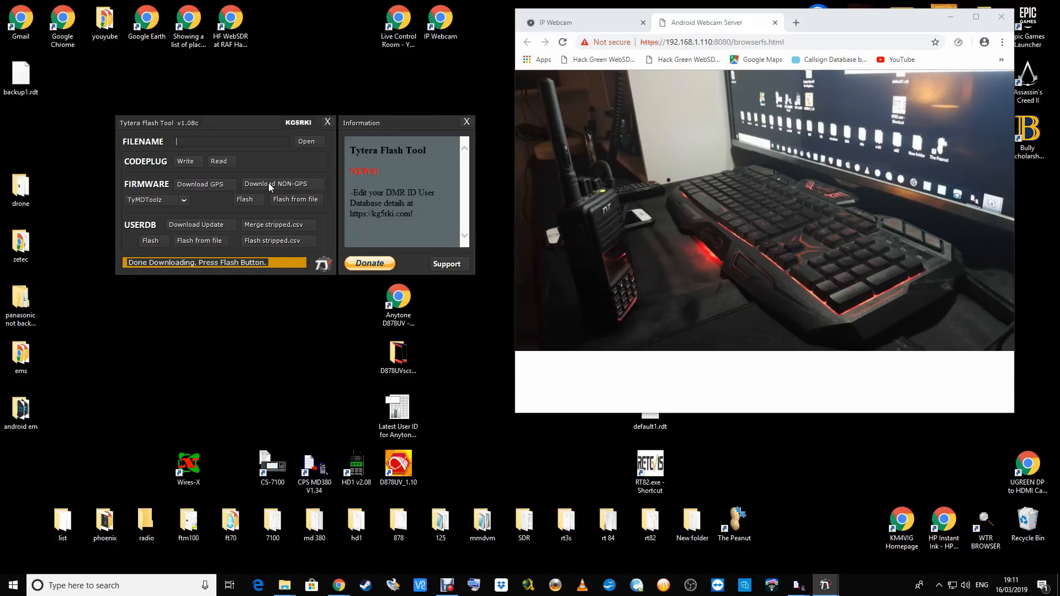
left_click(184, 200)
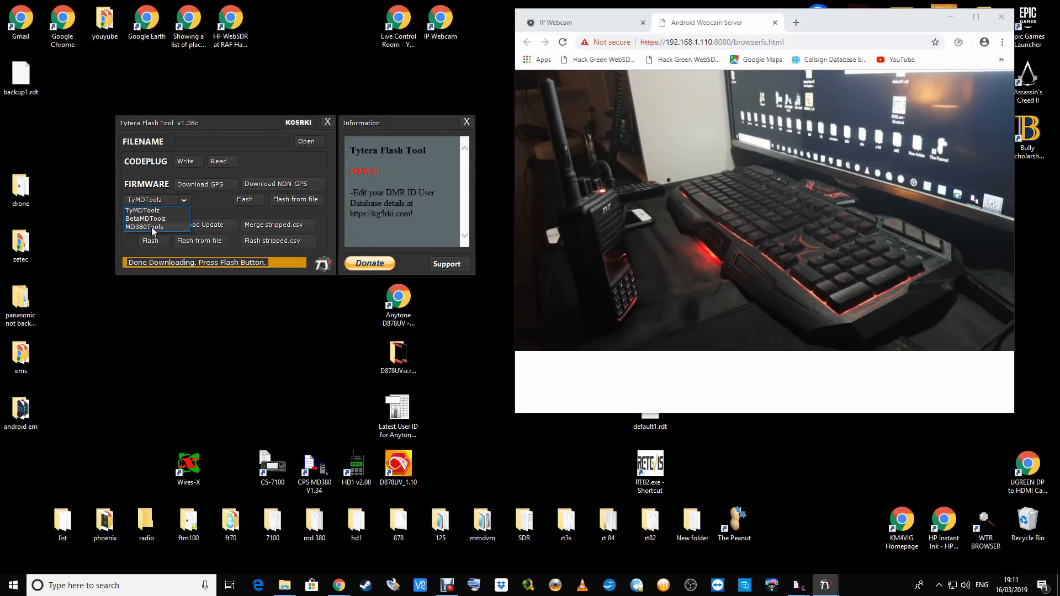
left_click(161, 211)
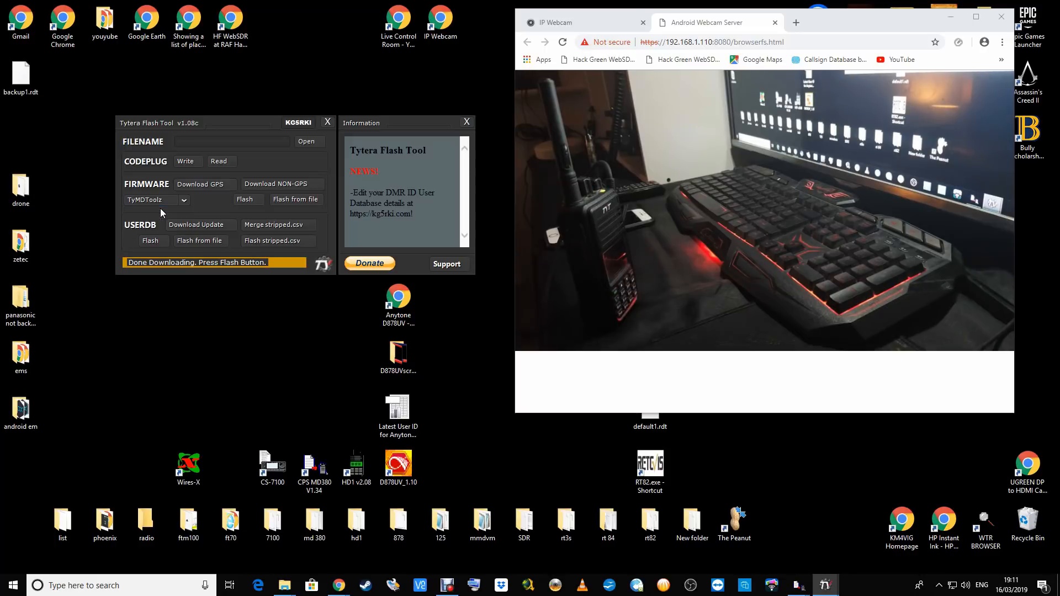
left_click(250, 201)
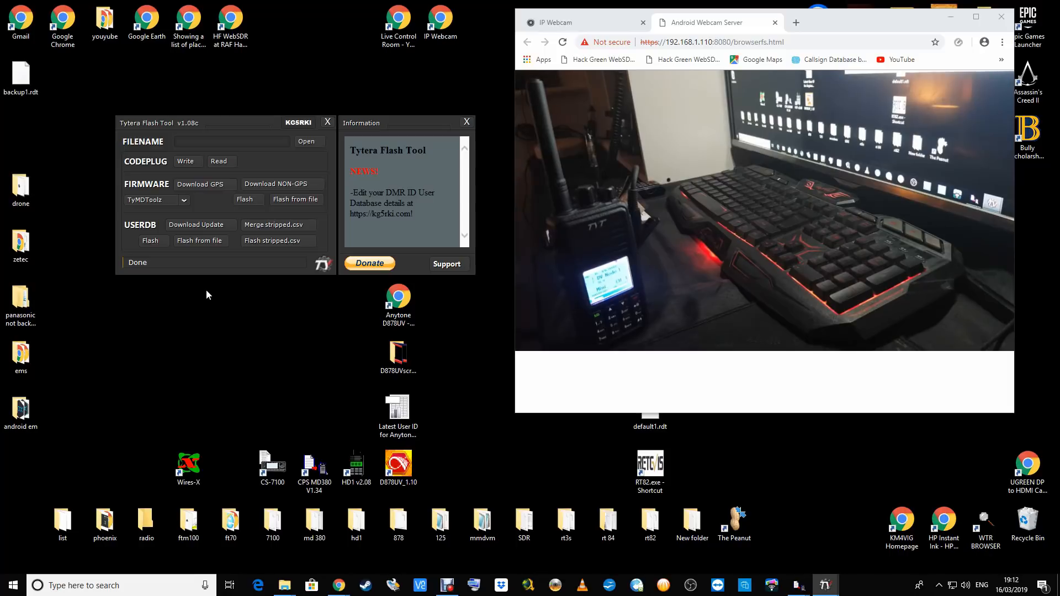
- Download the user database update and flash it to the radio
left_click(203, 223)
left_click(150, 241)
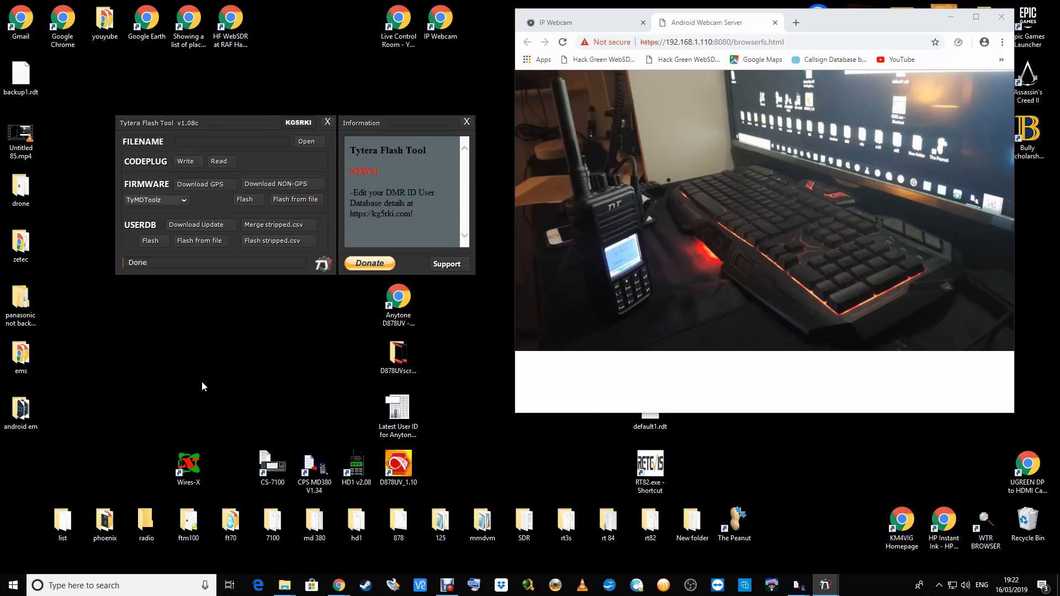
- Launch the CPS MD380 V1.34 programming software and review the radio's General Setting page
double_click(320, 470)
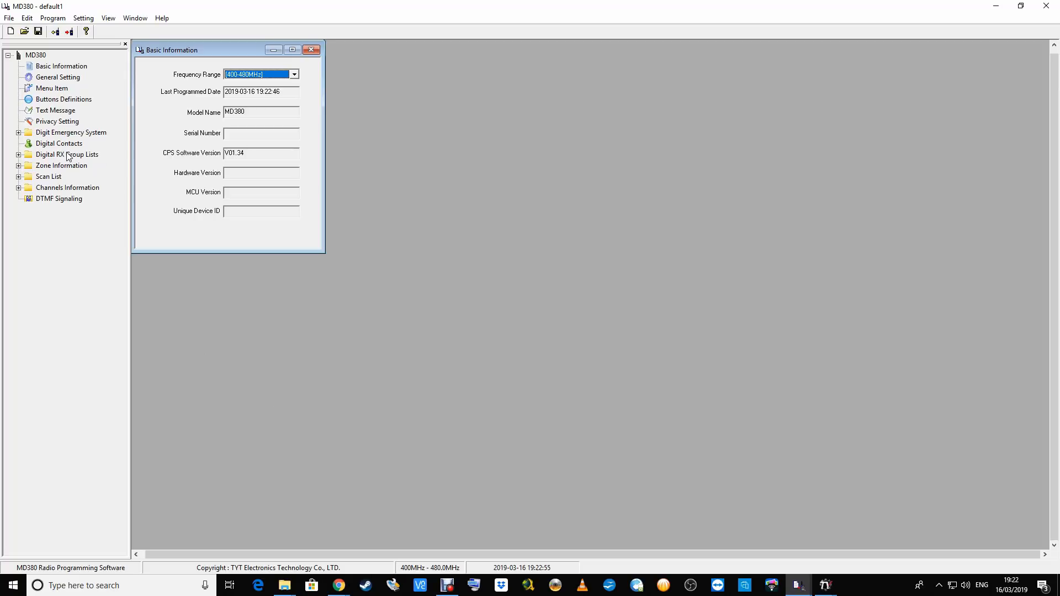
left_click(62, 79)
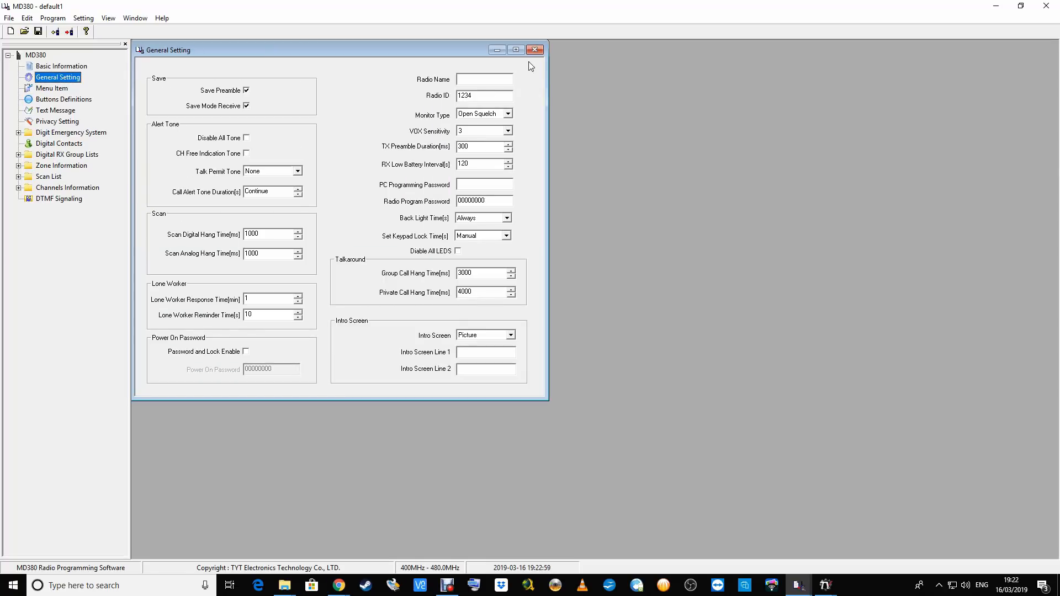
left_click(536, 49)
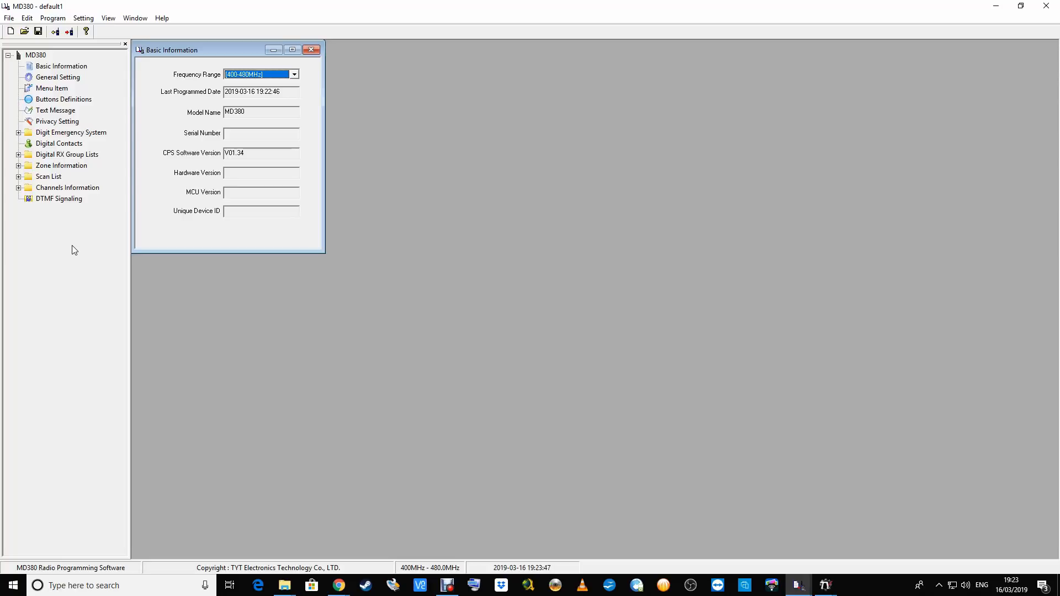
- Rename the first digital contact to 91 and try to set its call ID to 91
left_click(52, 144)
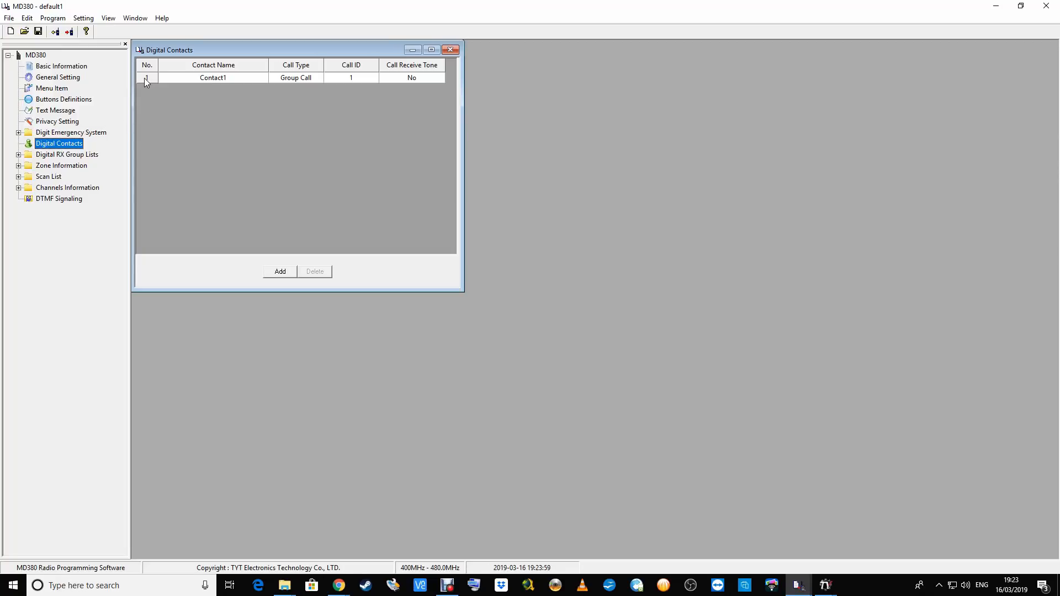
left_click(221, 79)
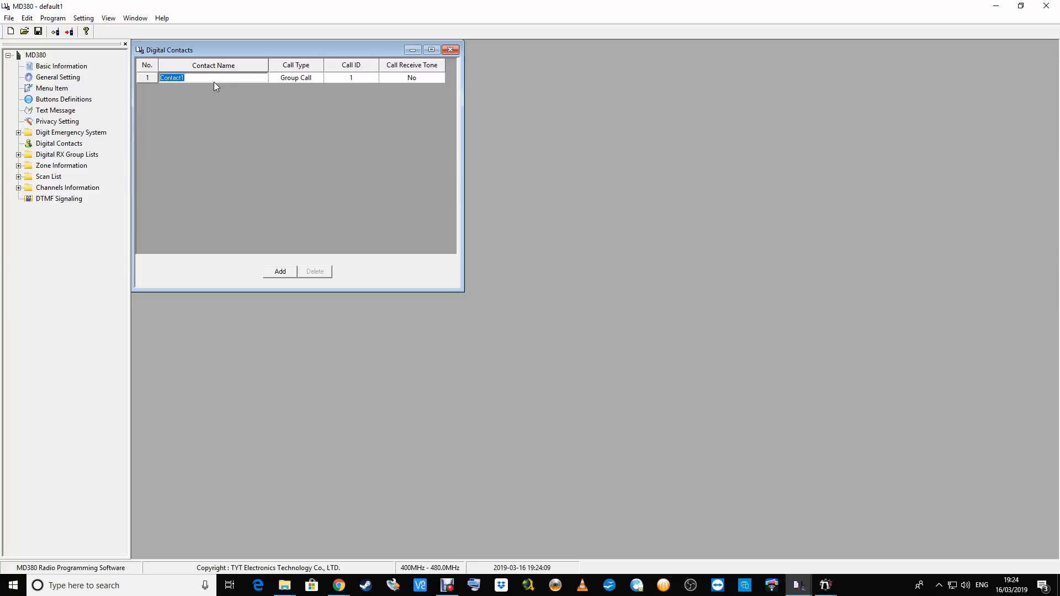
type("91")
left_click(350, 78)
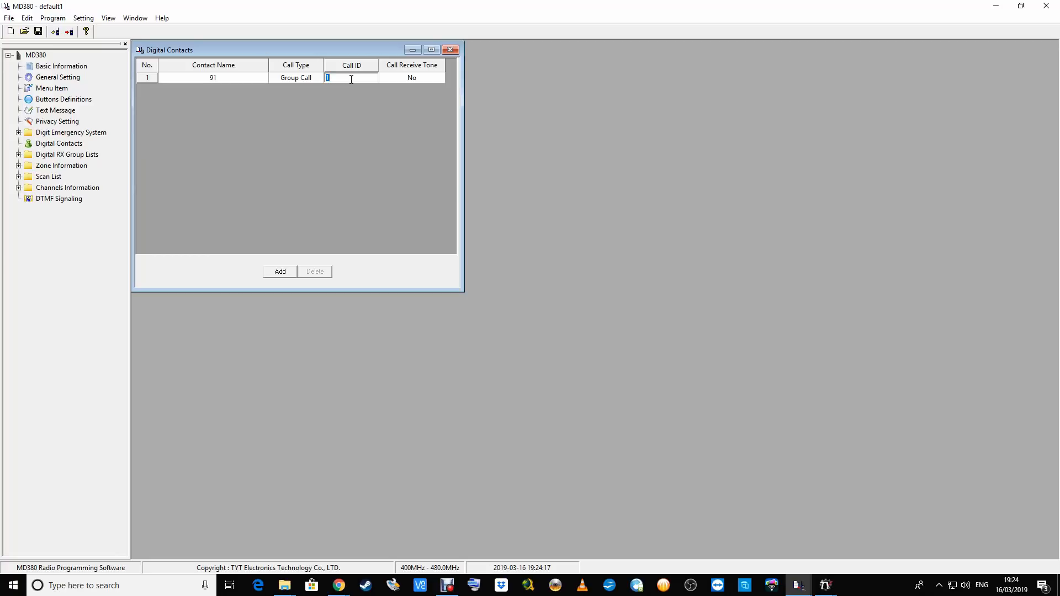
type("91")
left_click(319, 104)
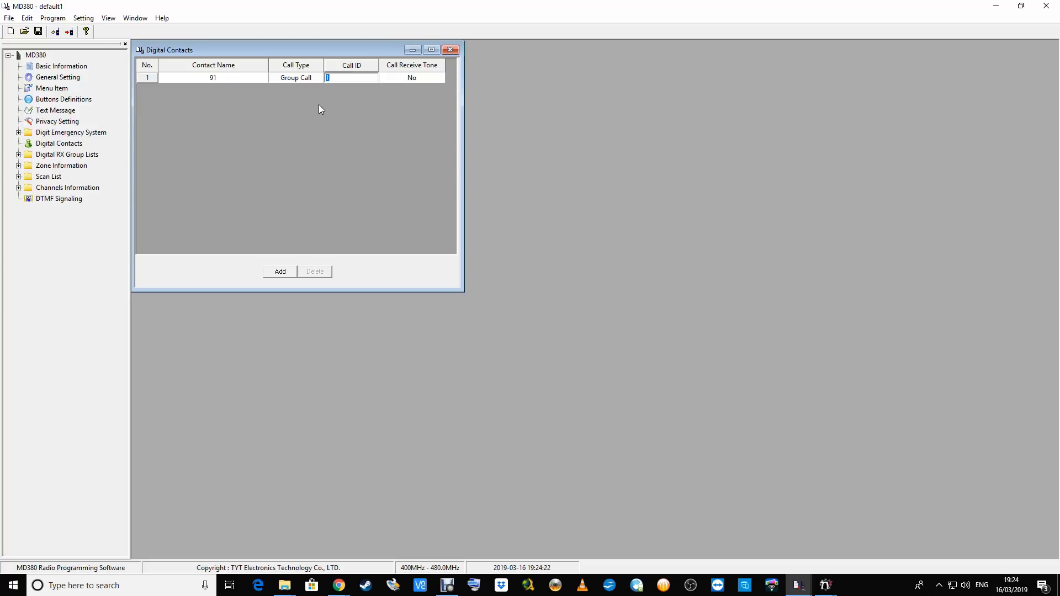
- Add four more entries to the digital contacts list
left_click(281, 272)
left_click(281, 272)
left_click(281, 272)
left_click(280, 272)
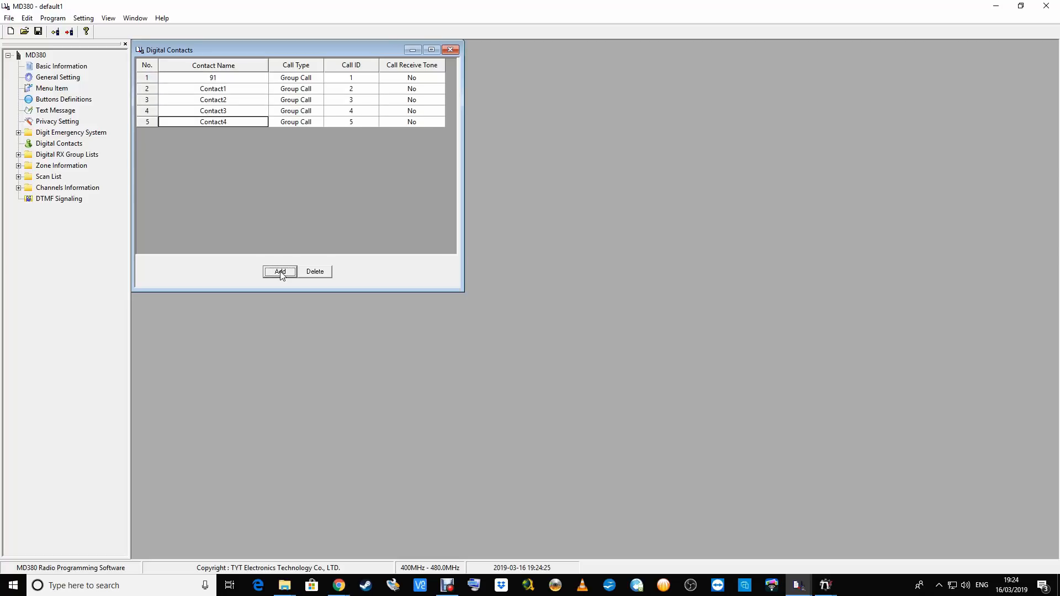
- Rename the second digital contact to 2350 and set its call ID to 2350
double_click(205, 88)
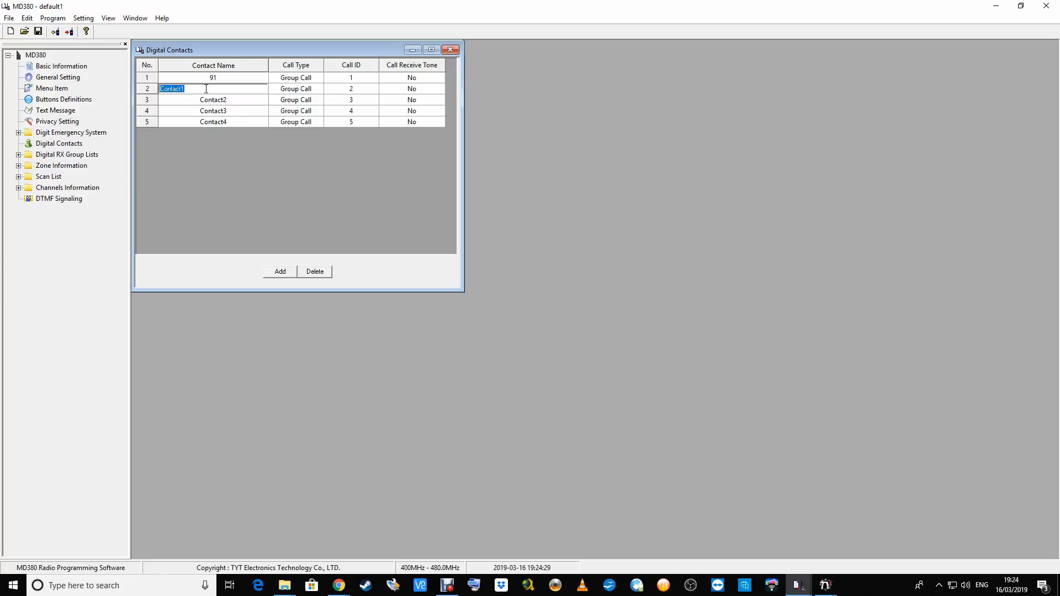
type("2350")
left_click(352, 89)
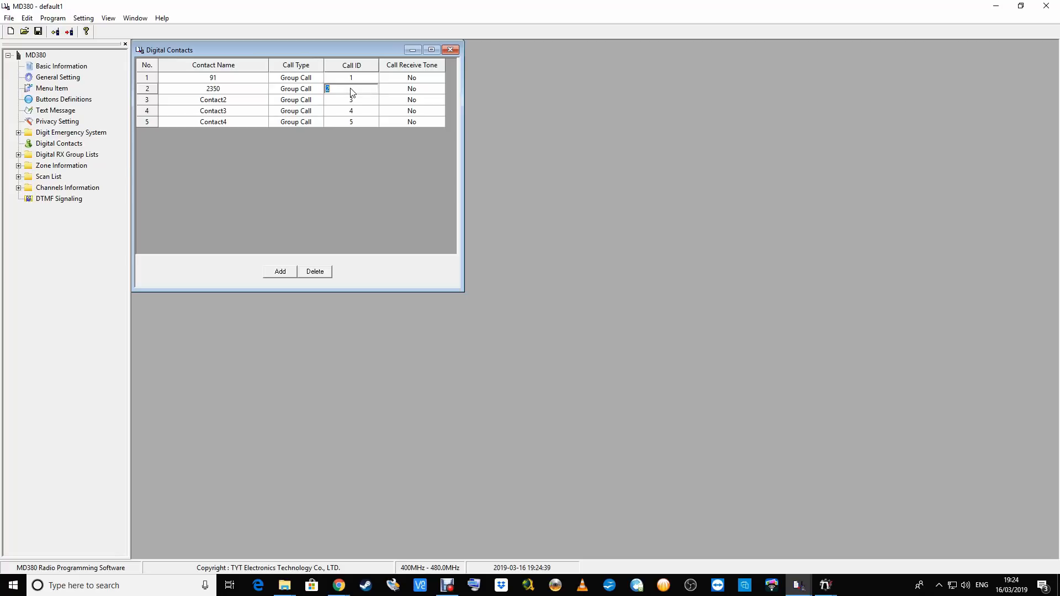
type("2350")
- Set the call ID of the first digital contact to 91
left_click(353, 79)
type("81")
key("BackSpace")
type("91")
- Rename the third digital contact to 310 and set its call ID to 310
left_click(187, 105)
left_click(187, 105)
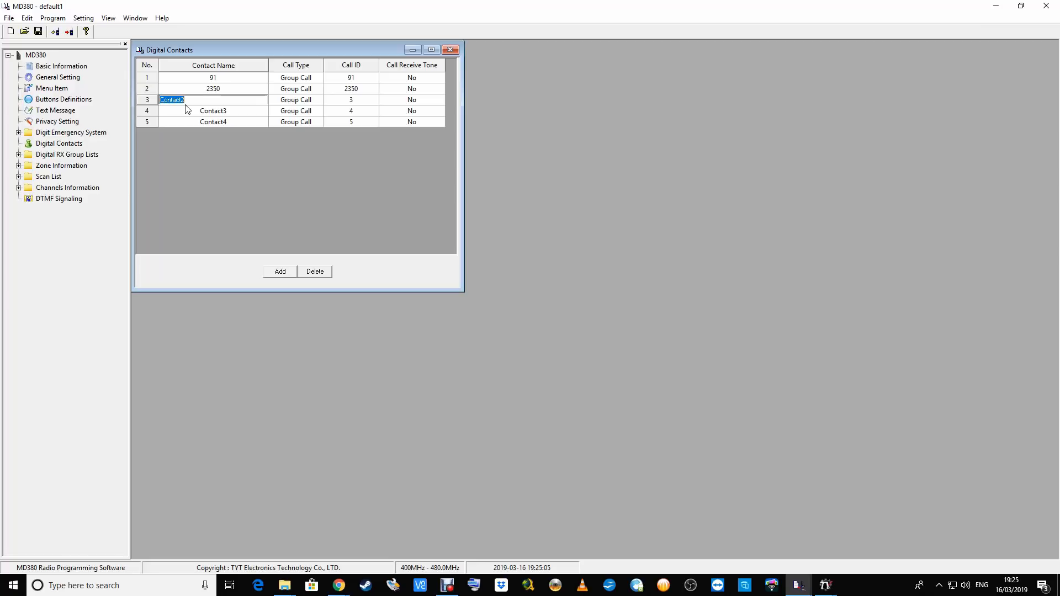
type("310")
left_click(349, 102)
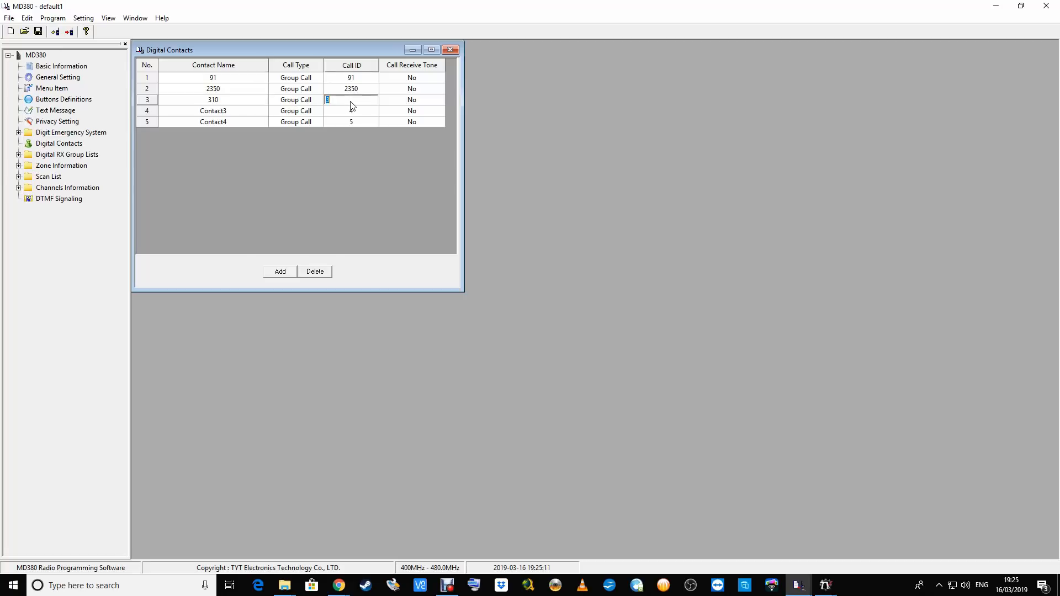
type("319")
key("BackSpace")
type("0")
- Rename the fourth digital contact to 2351 and set its call ID to 2351
left_click(207, 112)
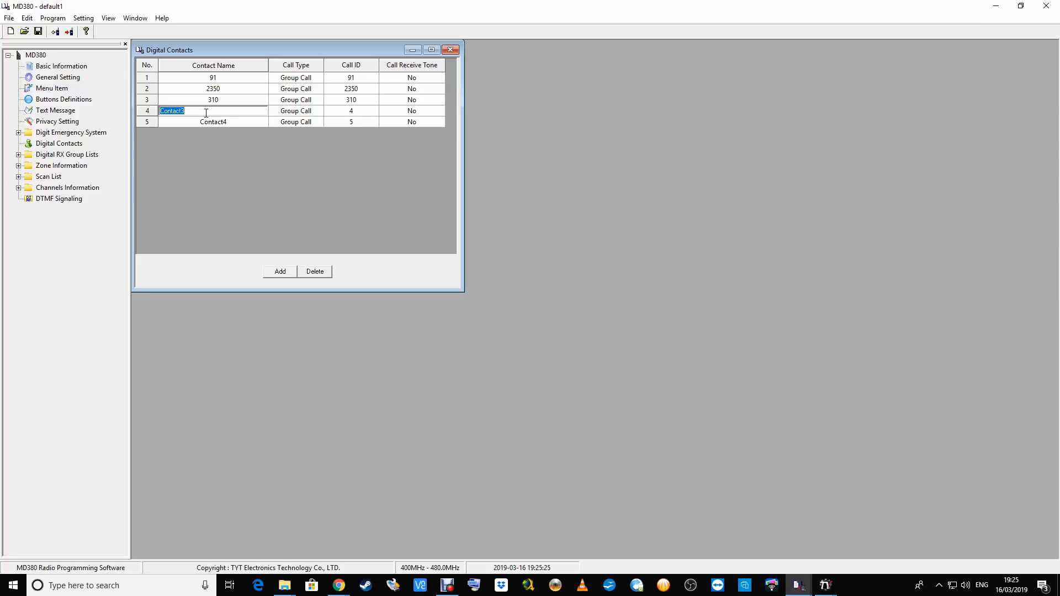
type("2351")
left_click(348, 111)
type("235")
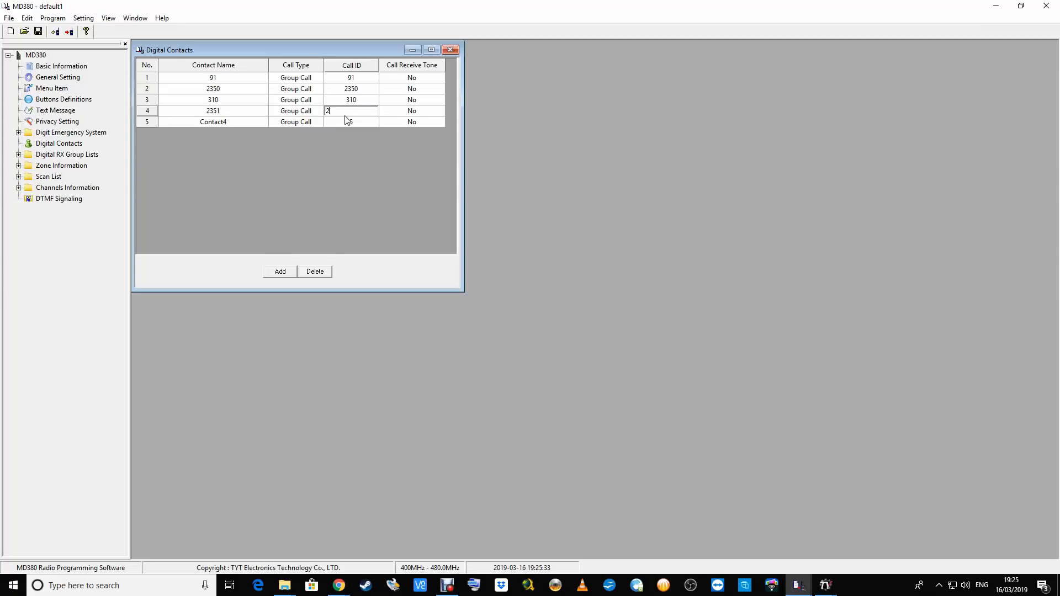
type("1")
- Rename the fifth digital contact to 2352 and set its call ID to 2352
left_click(214, 123)
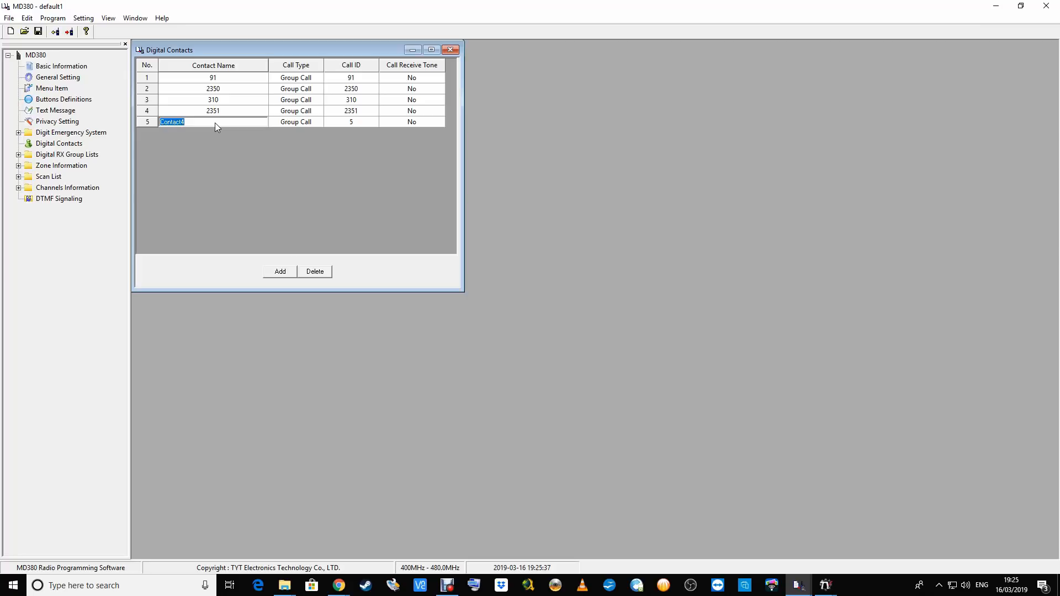
type("2352")
left_click(346, 123)
type("23")
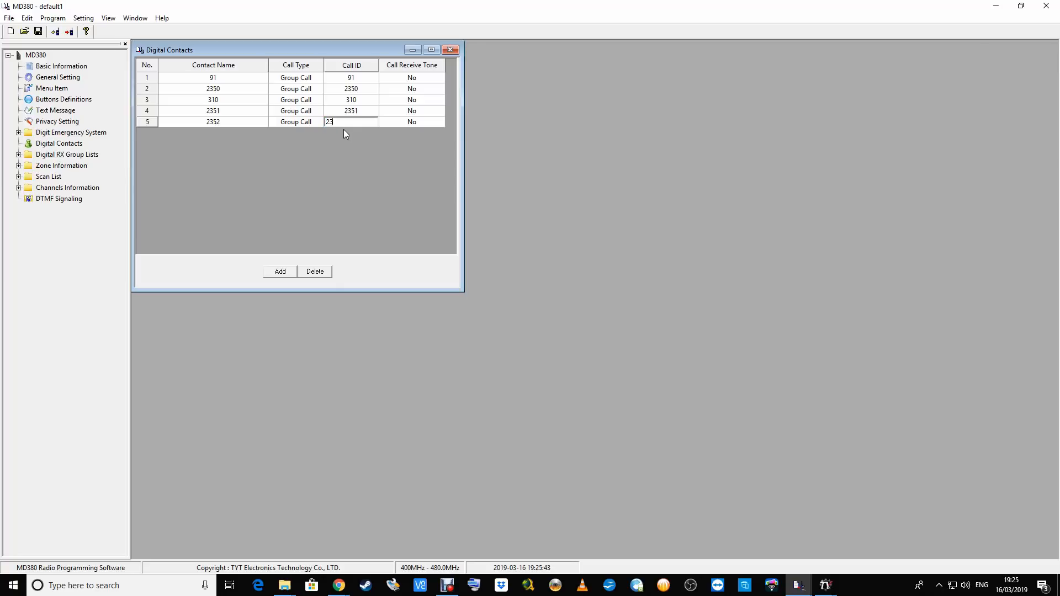
type("52")
left_click(329, 161)
type("2")
left_click(346, 111)
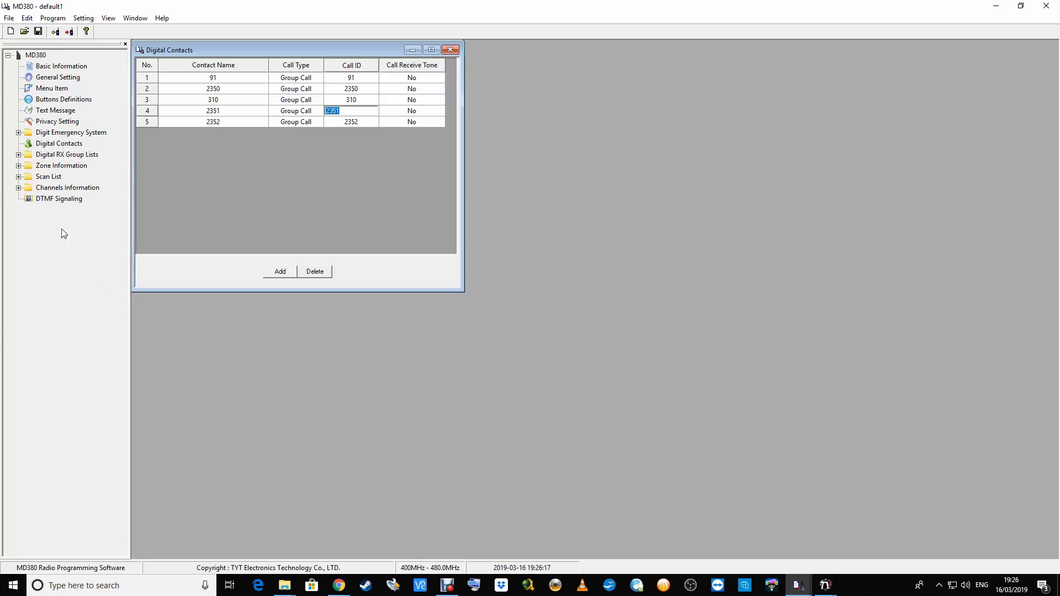
- Add four more channels to the channels information list, making five in all
left_click(18, 188)
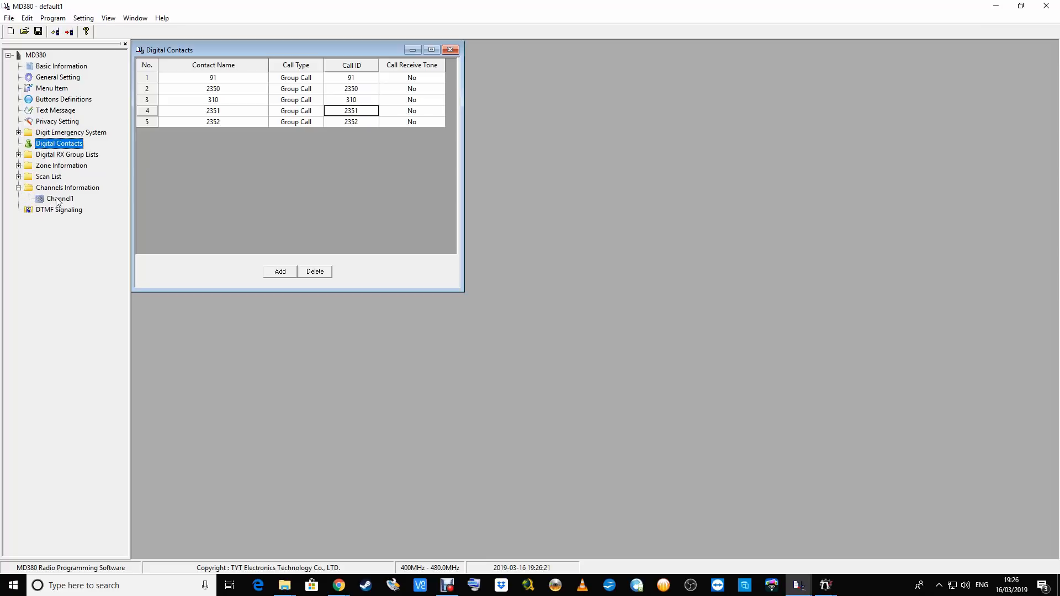
right_click(59, 188)
left_click(65, 198)
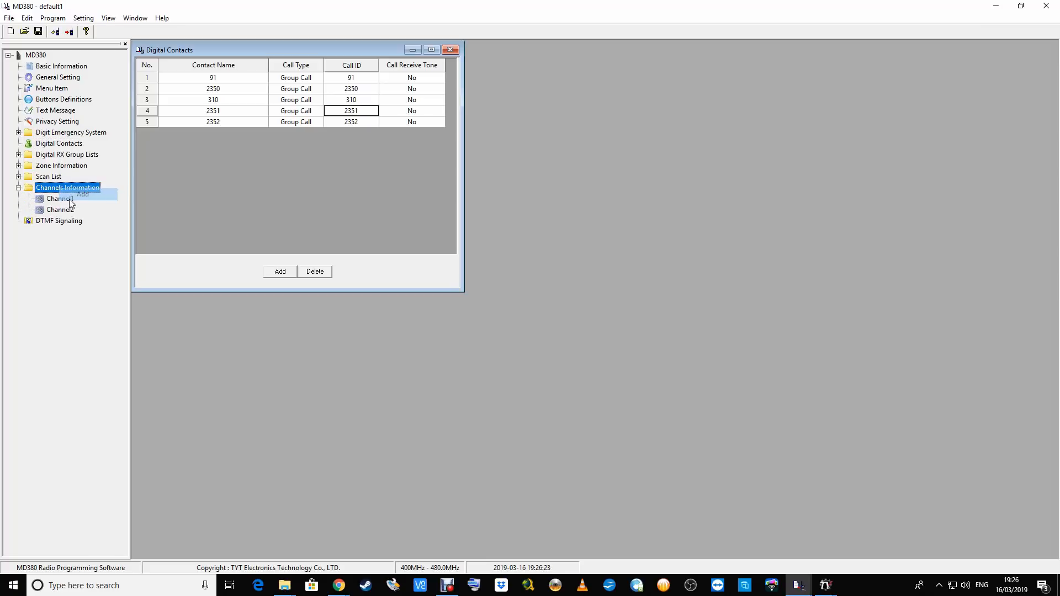
right_click(62, 189)
left_click(78, 197)
right_click(62, 188)
left_click(65, 197)
right_click(62, 188)
left_click(71, 198)
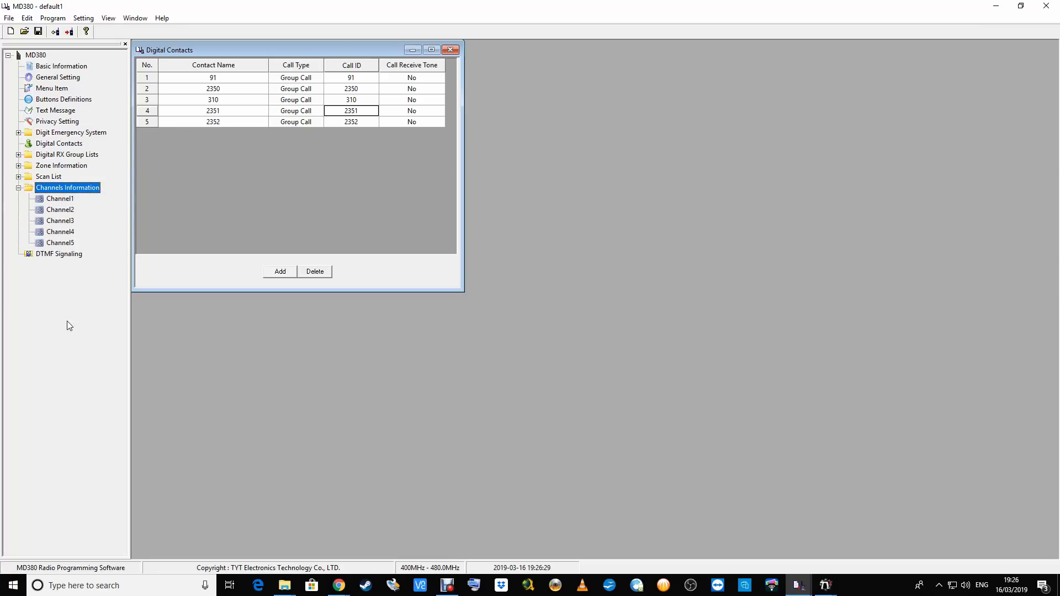
- Open the settings of Channel1 and set its transmit time-out (TOT) to 555 seconds
left_click(64, 198)
double_click(64, 200)
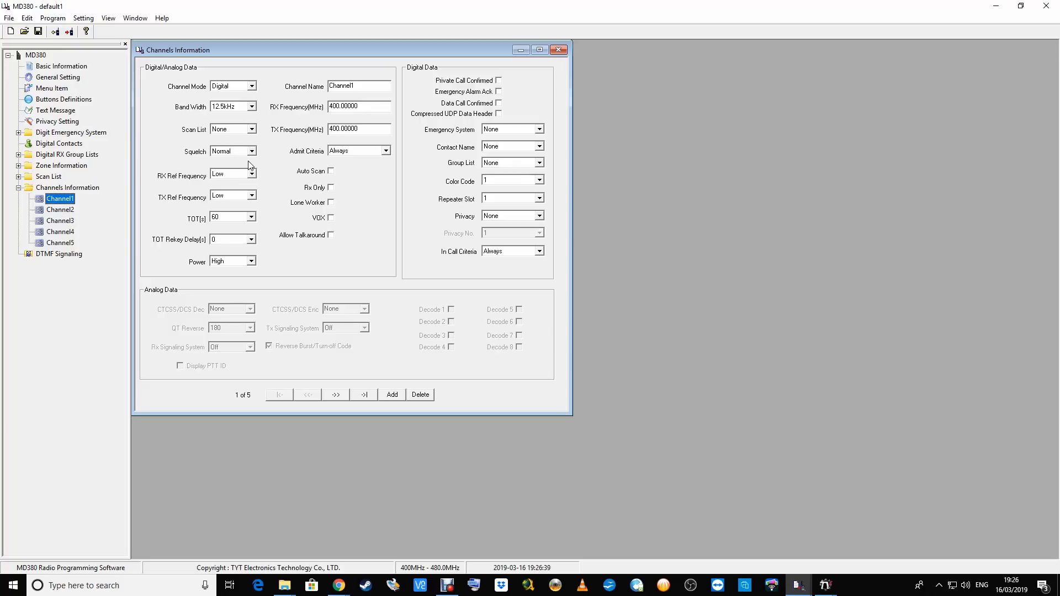
left_click(252, 216)
left_click_drag(249, 244, 254, 270)
left_click(237, 277)
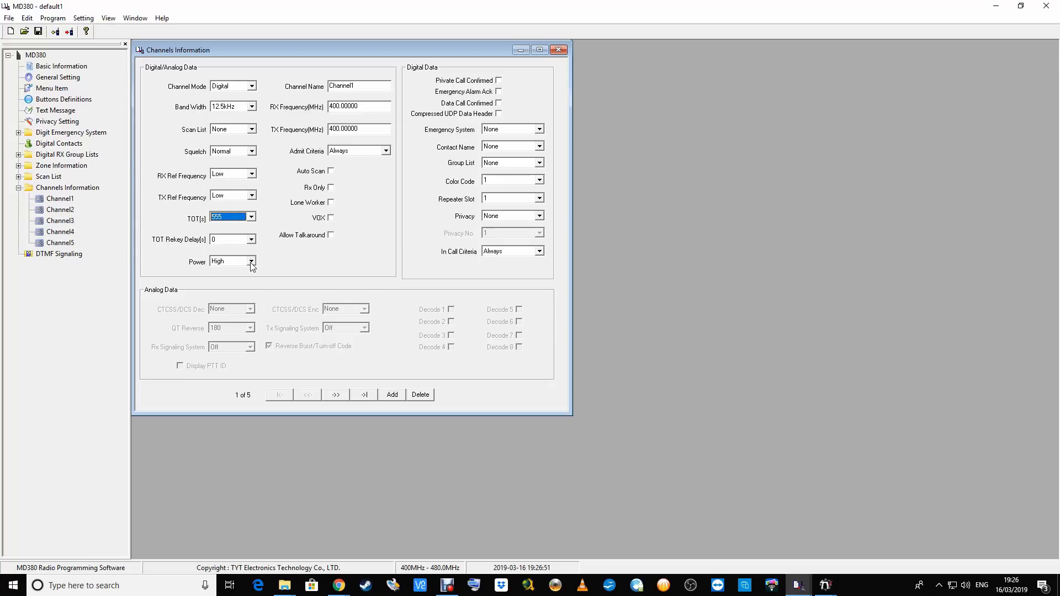
- Rename the first channel to GB7KE
left_click(355, 87)
key("BackSpace")
key("BackSpace")
key("BackSpace")
key("BackSpace")
key("BackSpace")
key("BackSpace")
key("BackSpace")
key("BackSpace")
type("gb")
key("BackSpace")
key("BackSpace")
type("GB7KE")
- Set the GB7KE channel's RX frequency to 430.97500 MHz and its TX frequency to 438.57500 MHz
left_click_drag(363, 105, 326, 107)
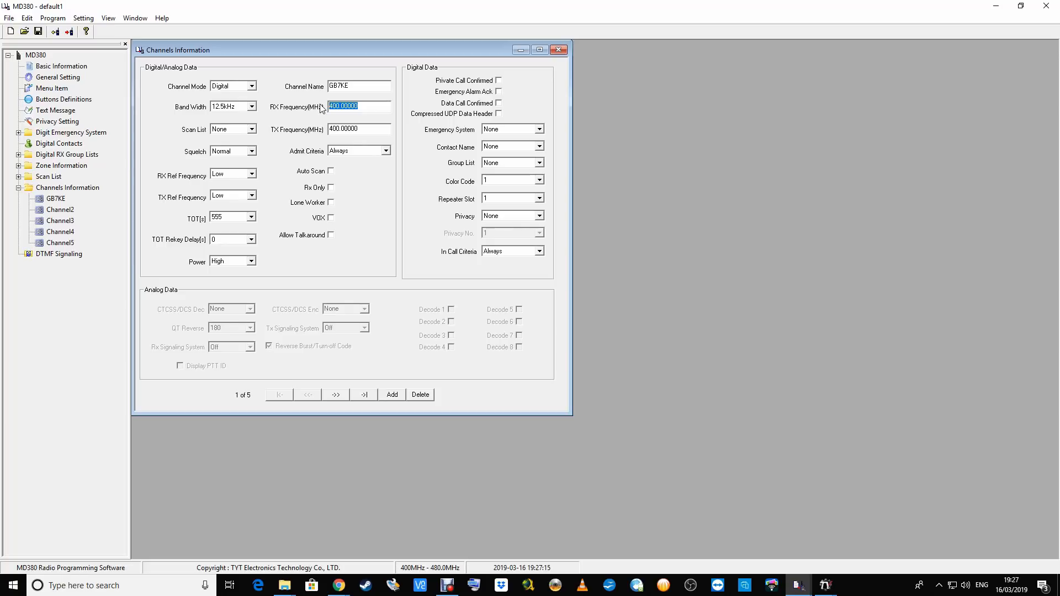
type("430.975")
type("00")
left_click(370, 129)
key("BackSpace")
key("BackSpace")
key("BackSpace")
key("BackSpace")
key("BackSpace")
key("BackSpace")
key("BackSpace")
key("BackSpace")
type("575")
- Keep the GB7KE channel's admit criteria at Always and set its repeater slot to 2
left_click(386, 151)
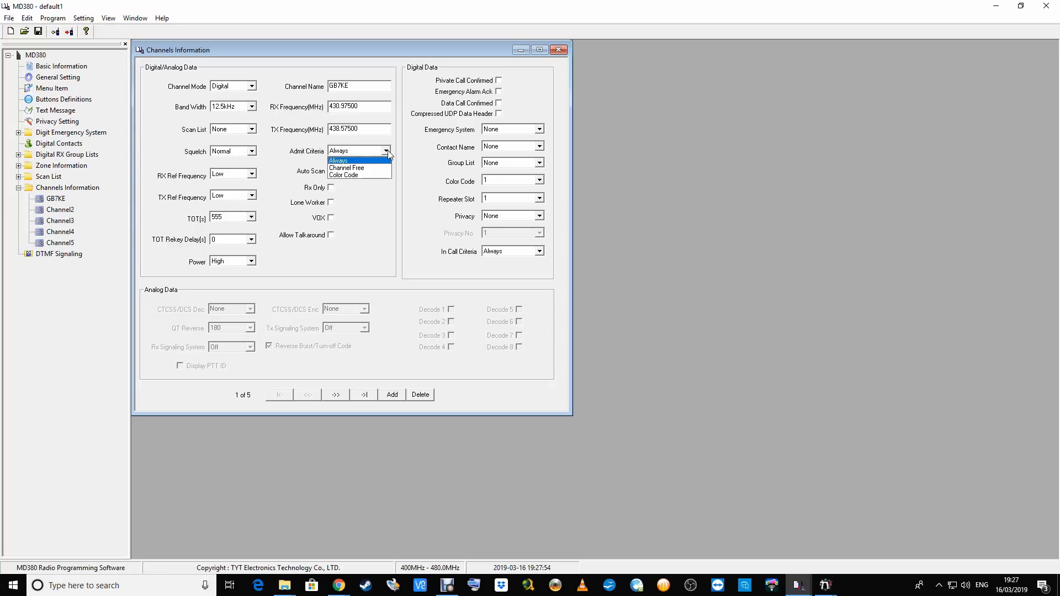
left_click(364, 197)
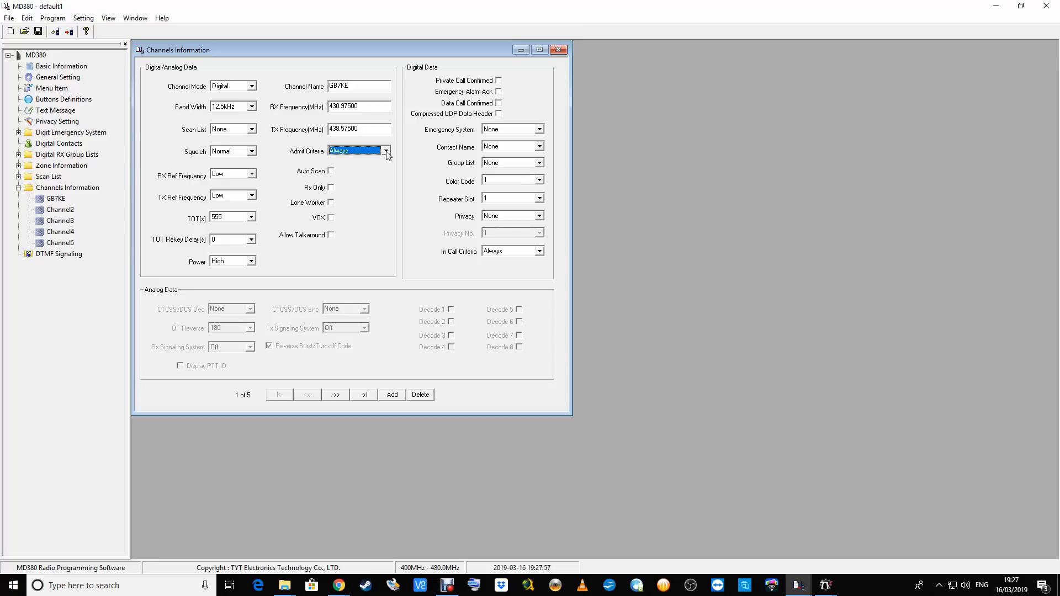
left_click(386, 152)
left_click(375, 214)
left_click(539, 198)
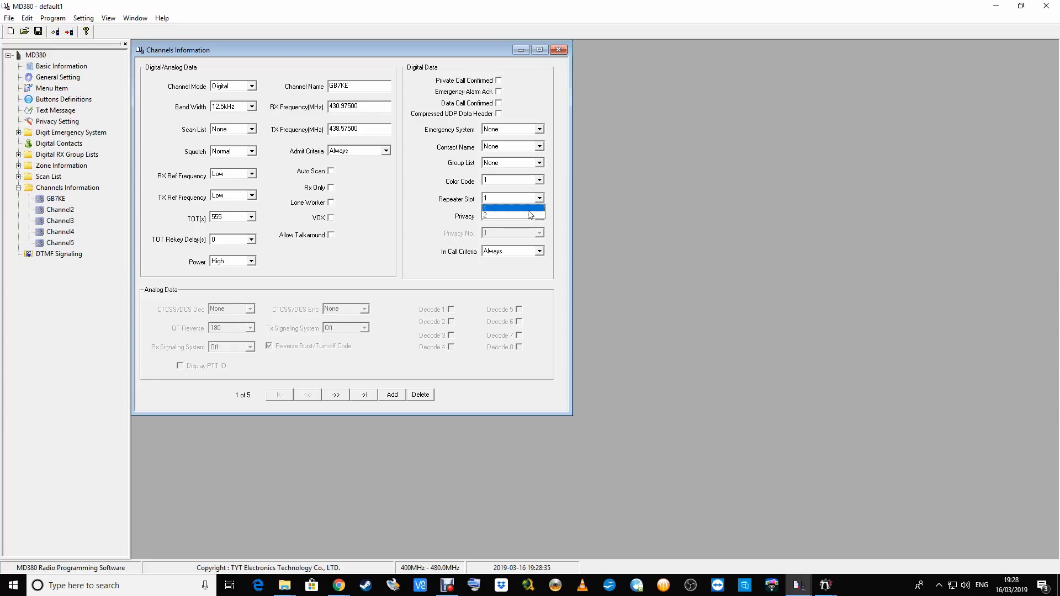
left_click(525, 215)
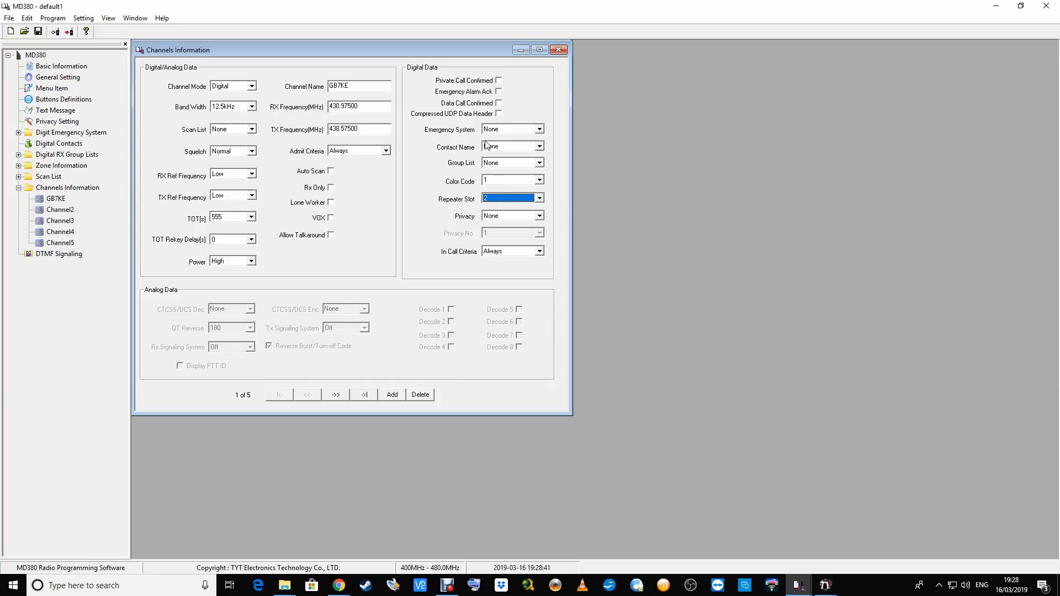
- Assign contact 2350 to the GB7KE channel and choose color code 1
left_click(539, 147)
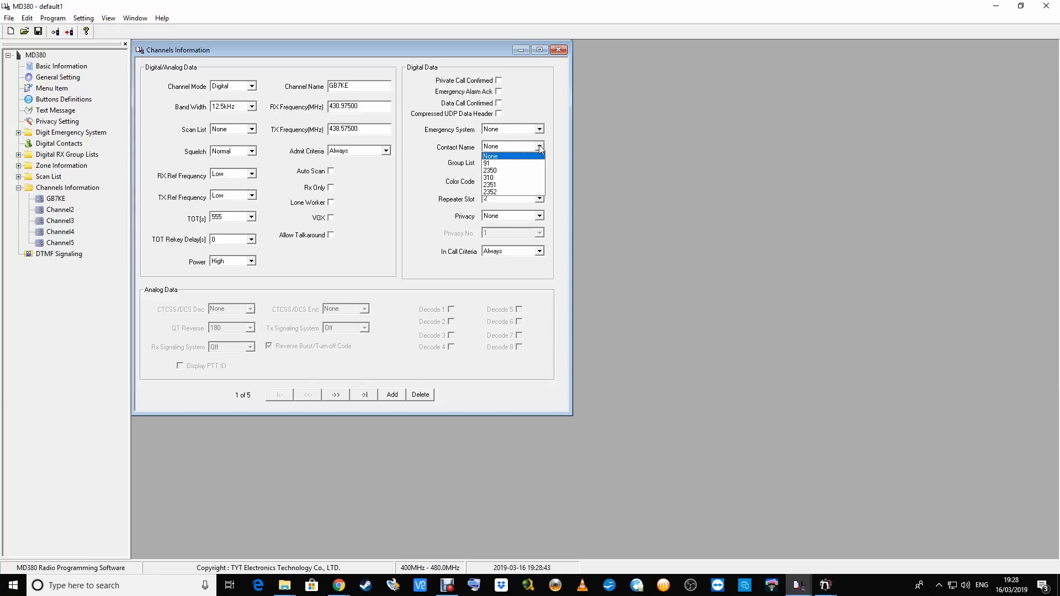
left_click(515, 171)
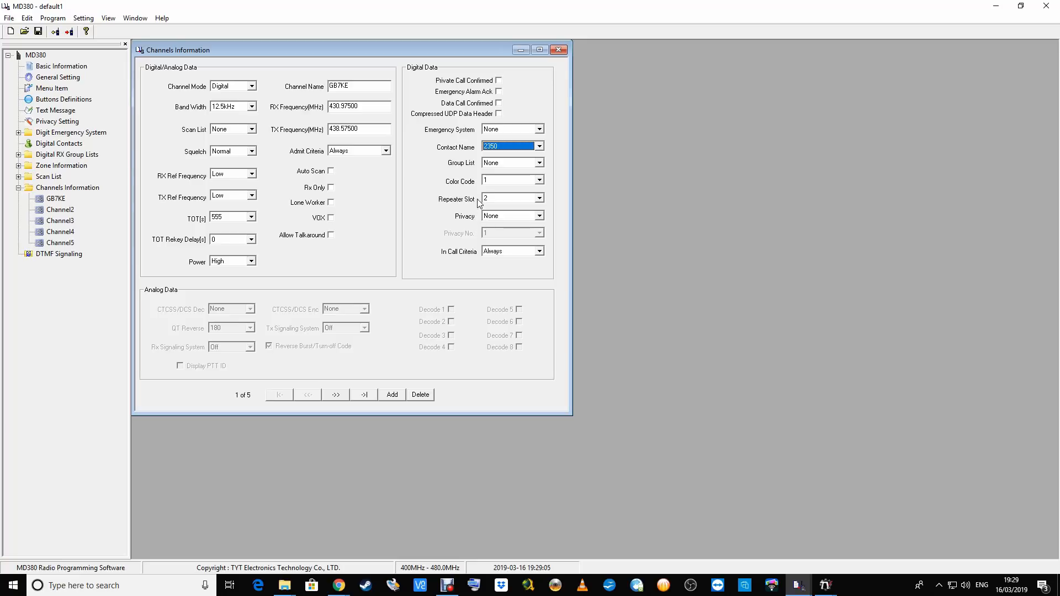
left_click(524, 181)
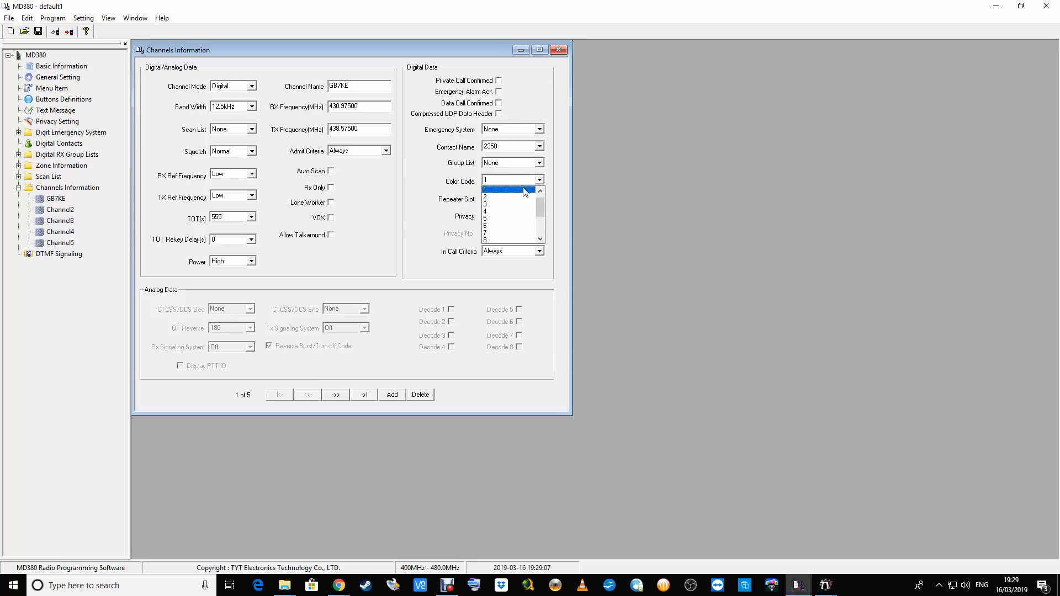
left_click(524, 191)
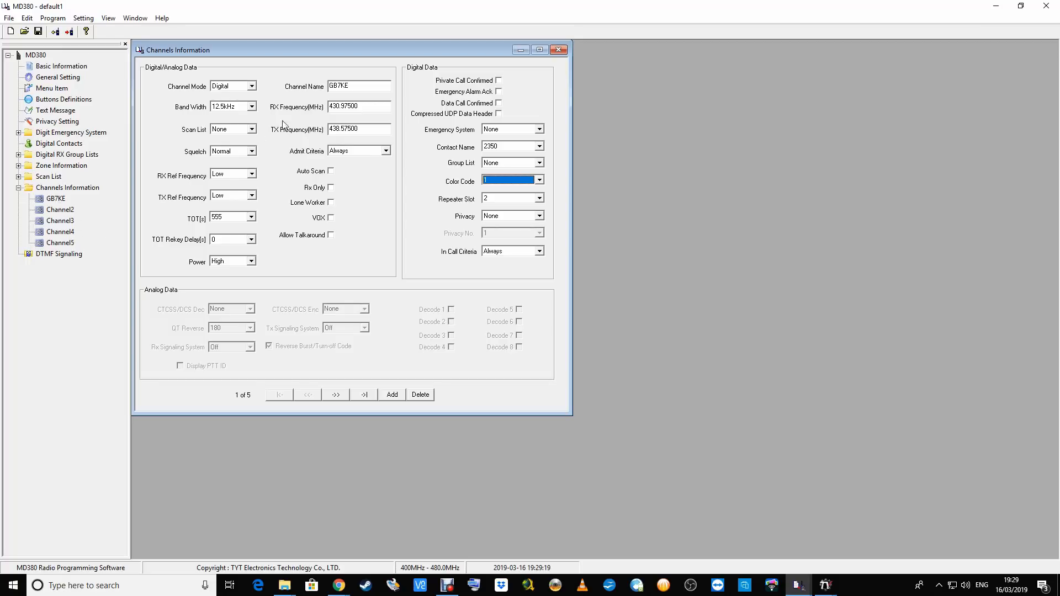
- Rename the first channel to GB7KE S2 and copy its settings into Channel2
left_click(358, 87)
type("S2")
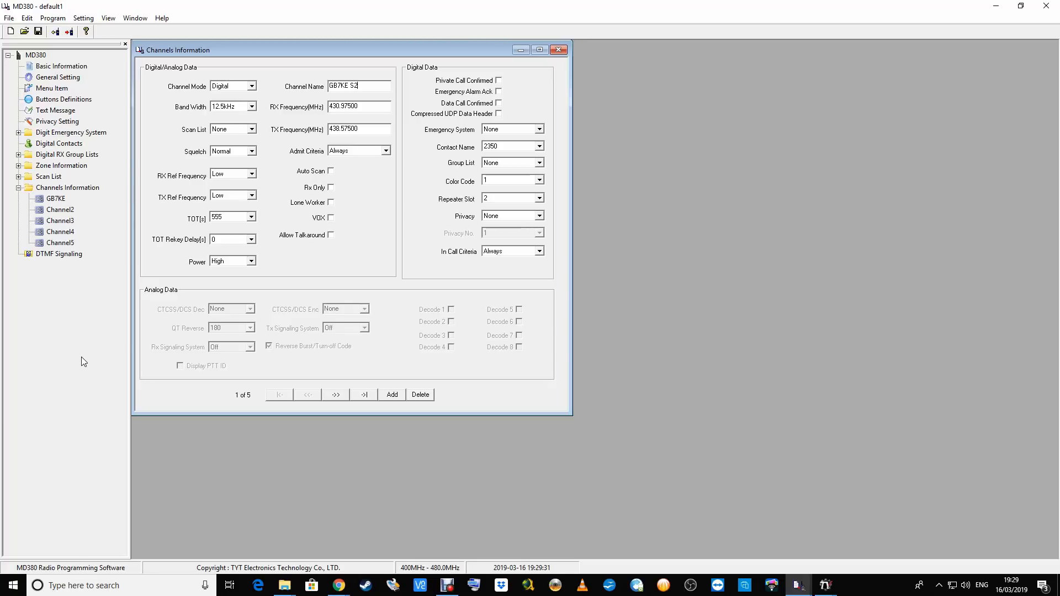
right_click(60, 202)
left_click(78, 217)
left_click(60, 211)
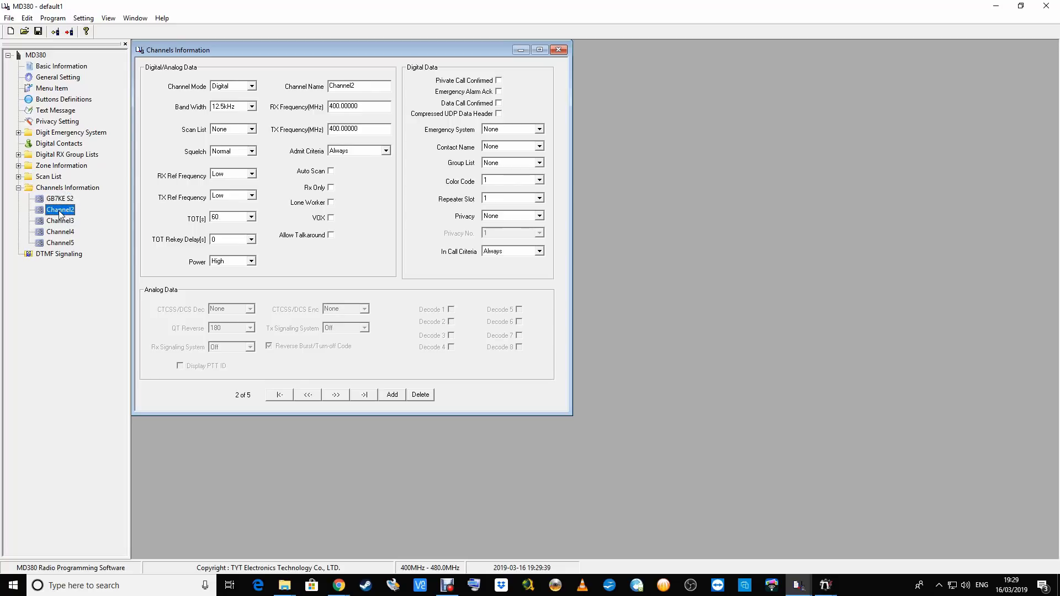
right_click(60, 214)
left_click(81, 227)
- Name the second channel GB7KE S2
left_click(355, 105)
key("BackSpace")
key("BackSpace")
key("BackSpace")
key("BackSpace")
key("BackSpace")
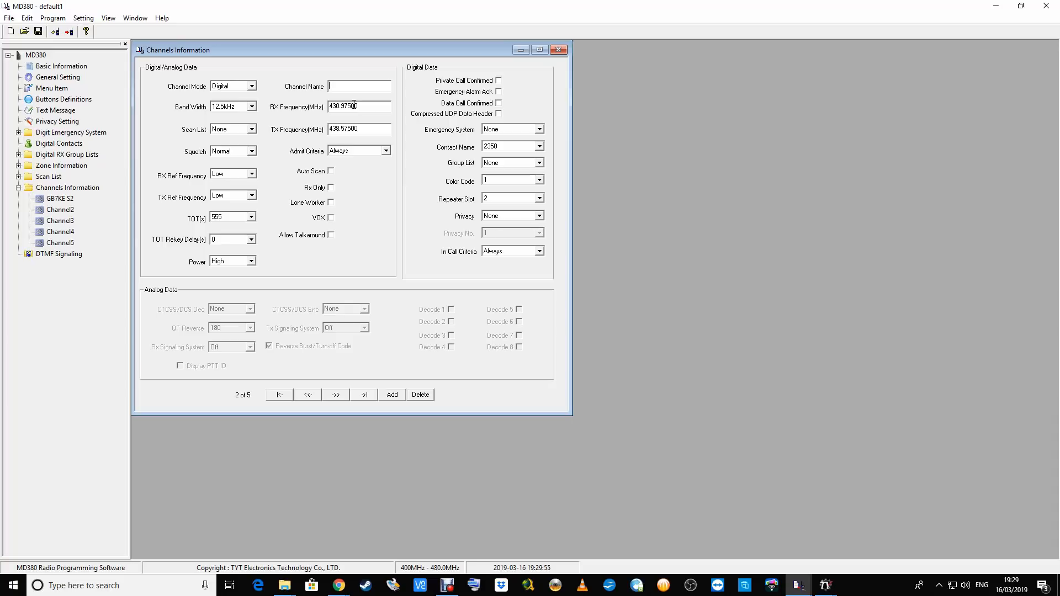
type("GB7KE S2")
left_click(63, 212)
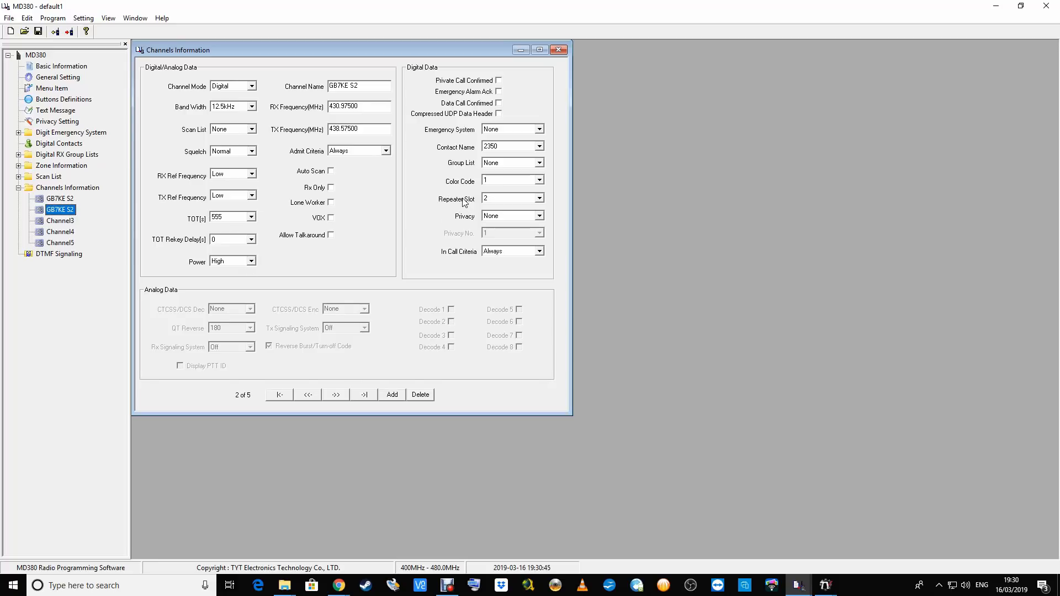
- Assign contact 310 to the second channel and extend its name to GB7KE S2 310
left_click(539, 146)
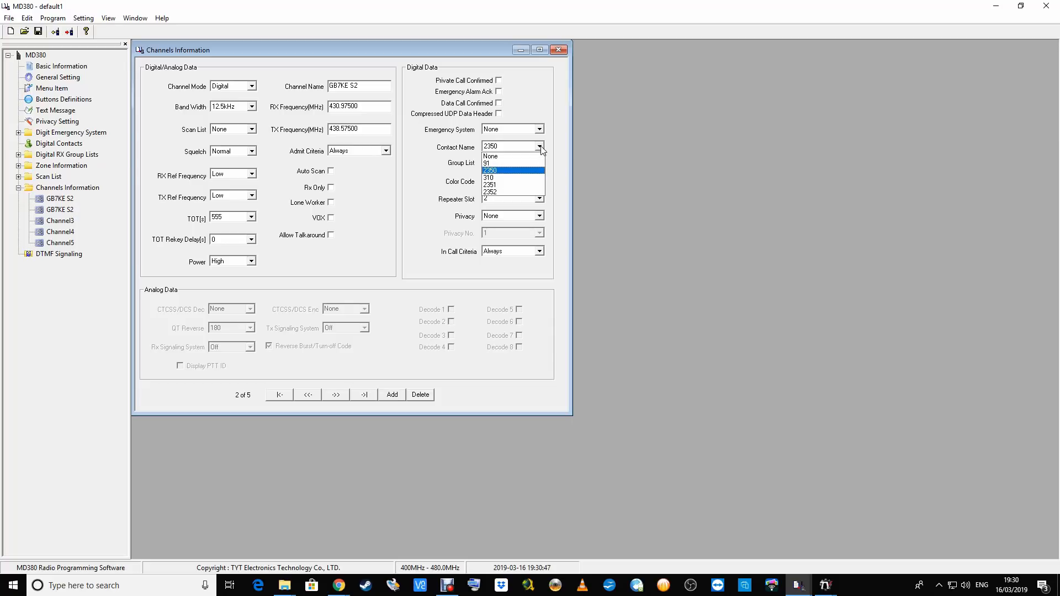
left_click(502, 179)
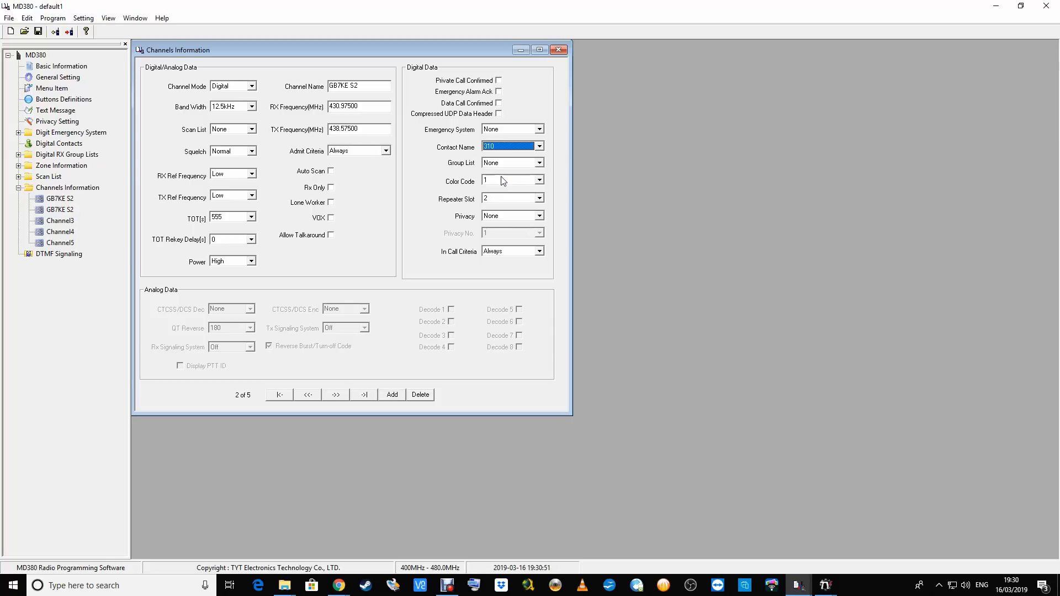
left_click(368, 87)
type("31")
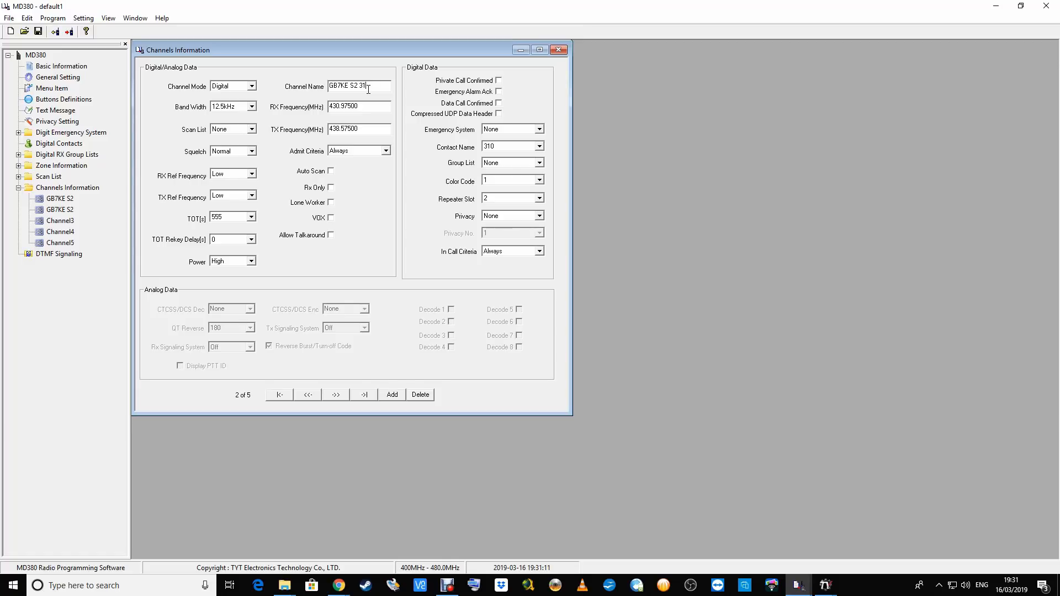
type("0")
- Extend the first channel's name to GB7KE S2 2350
left_click(57, 197)
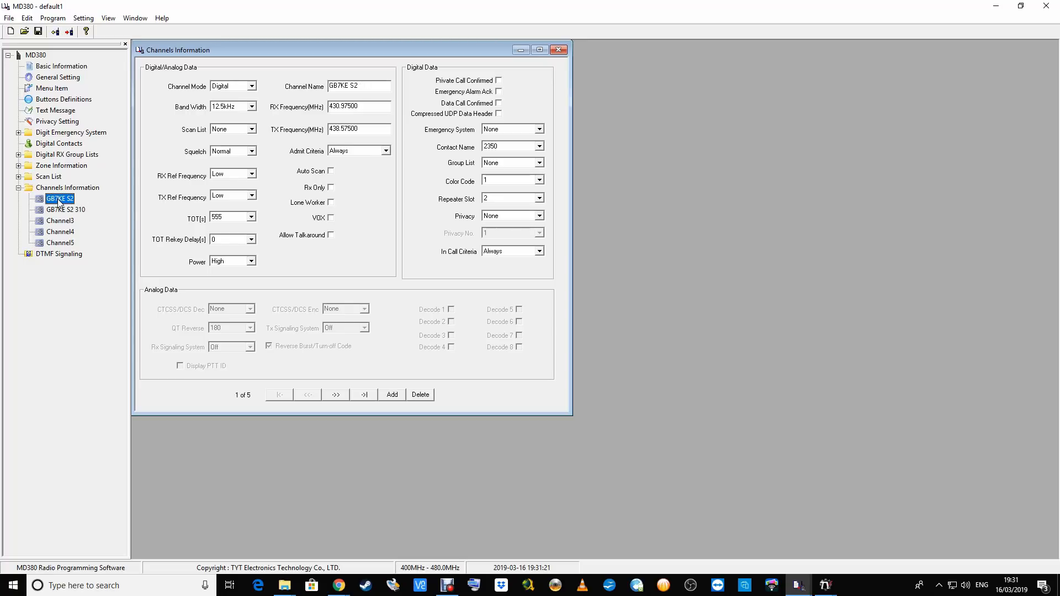
left_click(365, 87)
type("2350")
- Open Zone1 and add the channel GB7KE S2 310 to its channel members
left_click(19, 166)
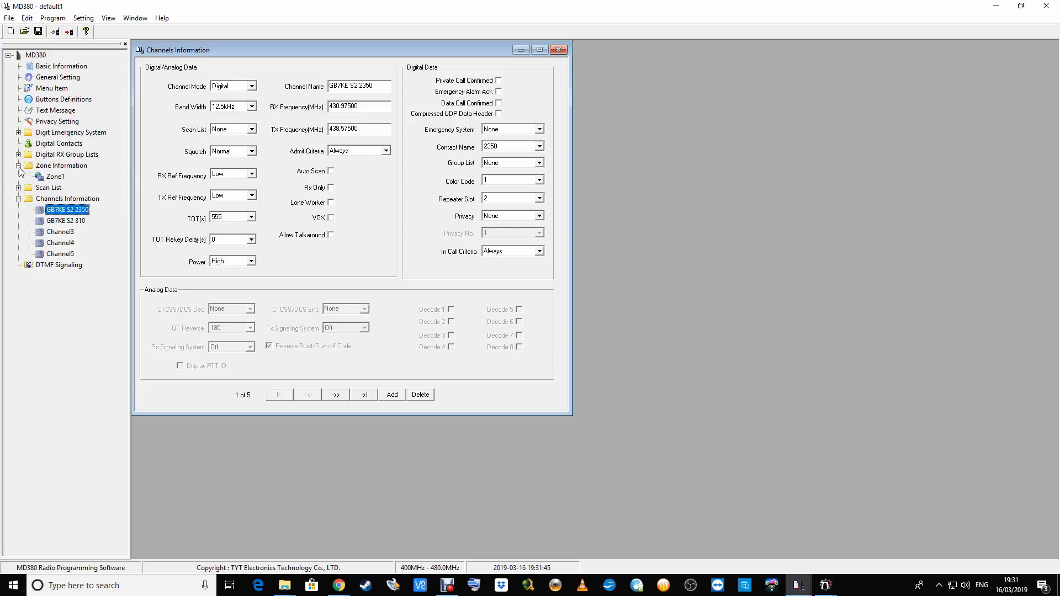
right_click(62, 166)
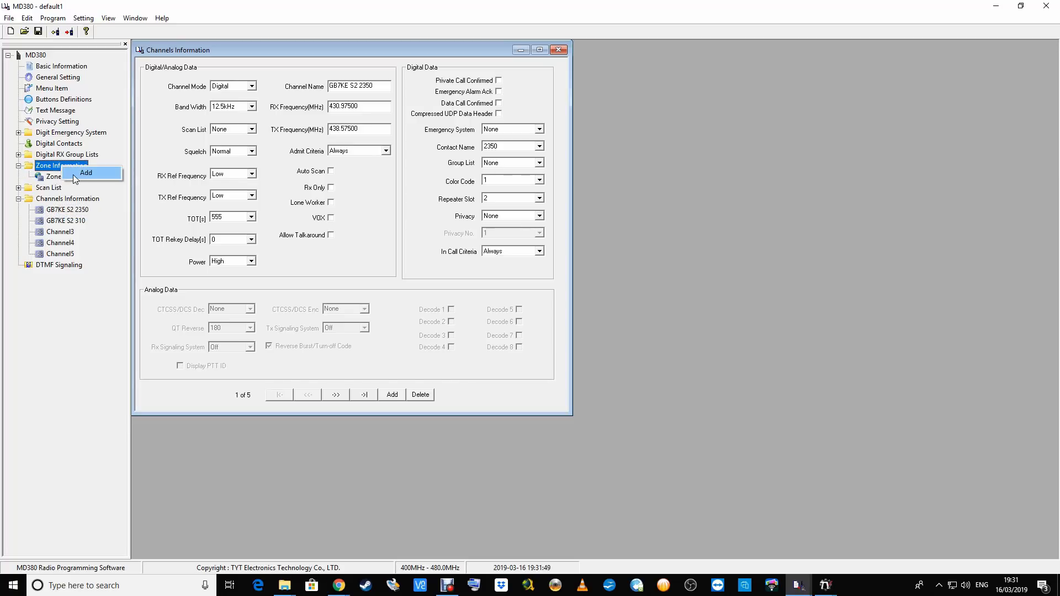
left_click(54, 177)
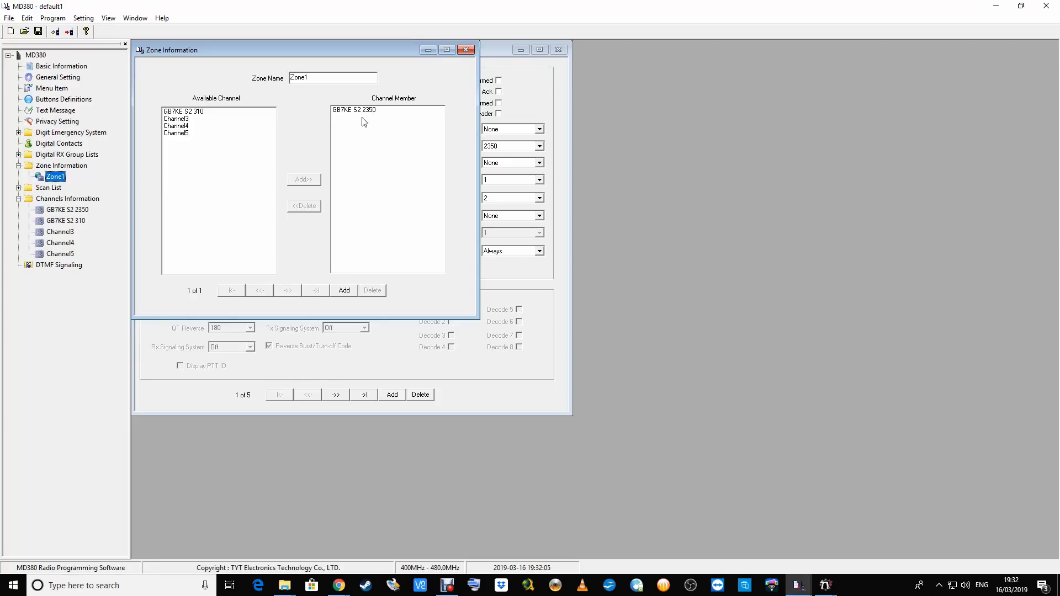
left_click(184, 113)
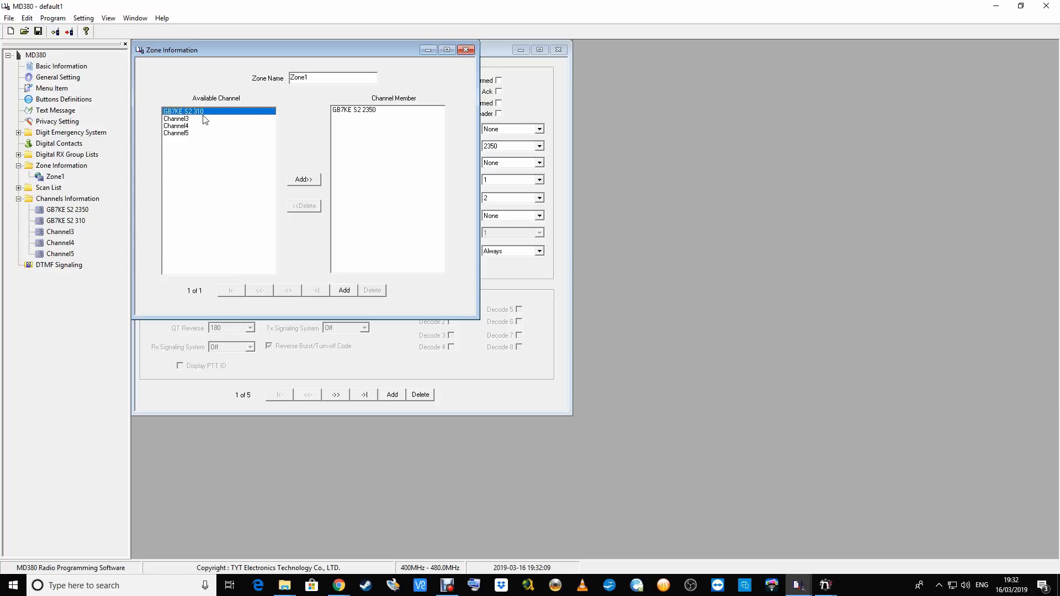
left_click(311, 182)
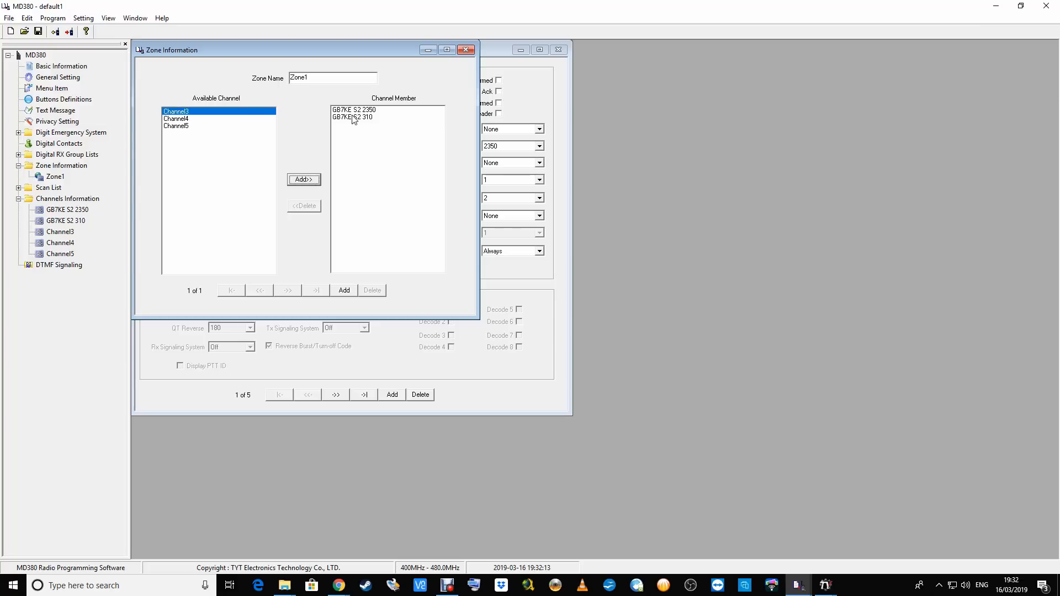
- Rename the zone from its default name to LOCAL
left_click(313, 79)
key("BackSpace")
key("BackSpace")
key("BackSpace")
key("BackSpace")
key("BackSpace")
type("LOCA")
- Open Channel3 and set its time-out timer (TOT) to 555 seconds and its power to Low
left_click(61, 232)
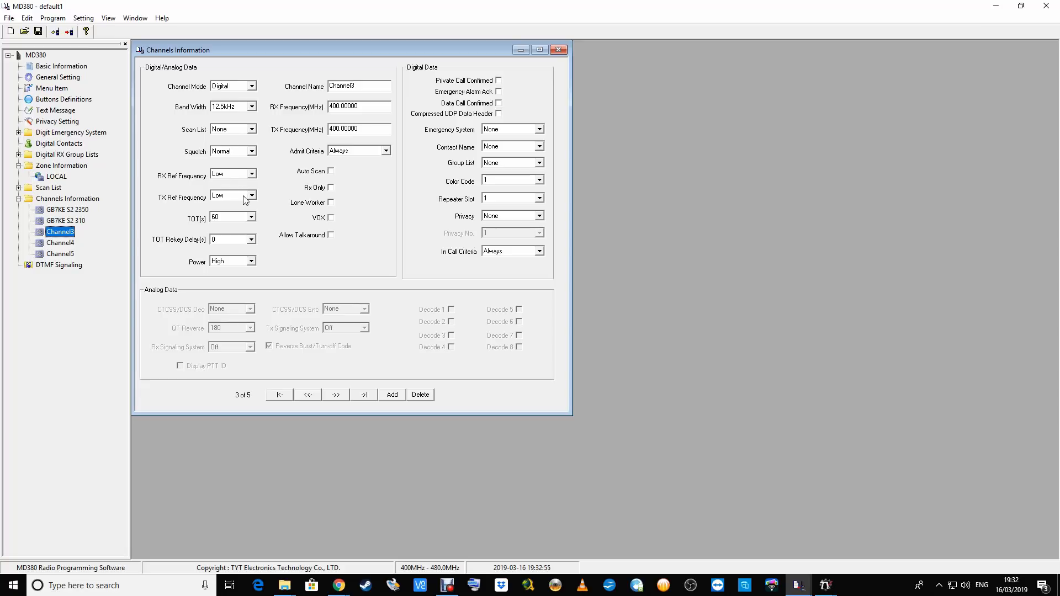
left_click(249, 217)
scroll(246, 294, "down", 8)
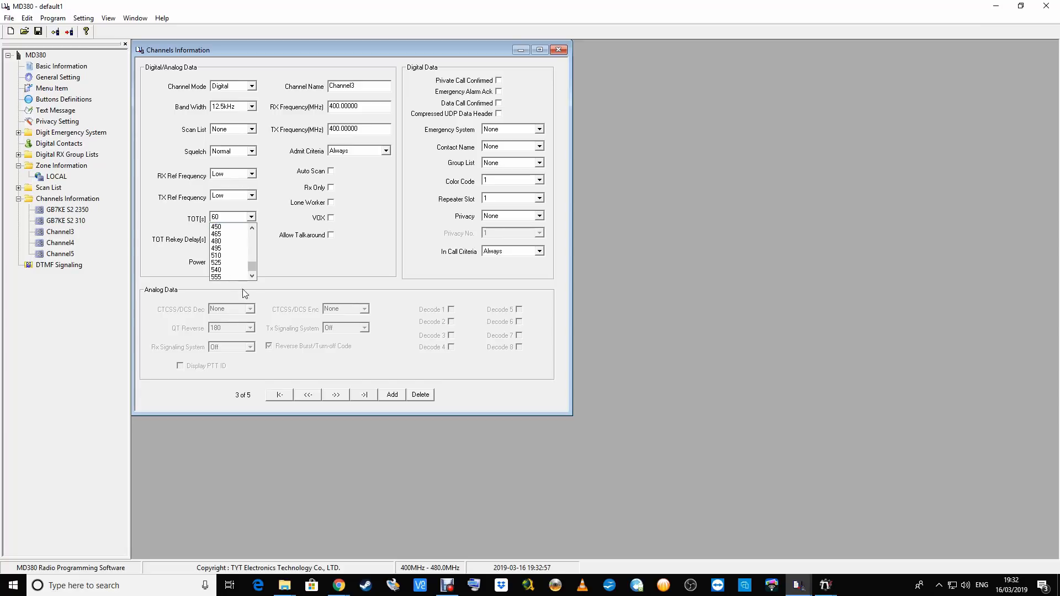
left_click(229, 277)
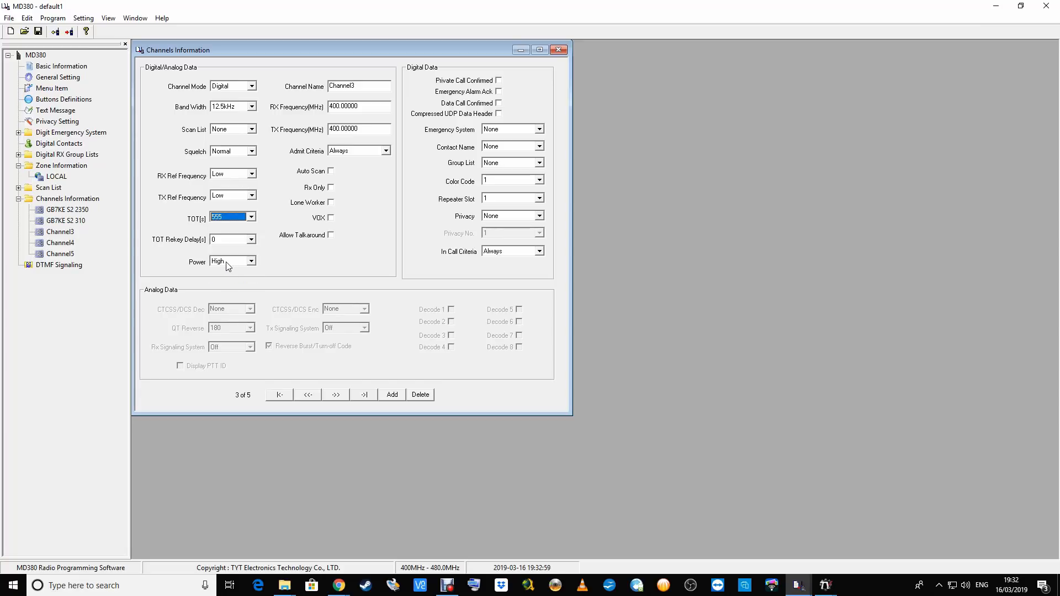
left_click(228, 263)
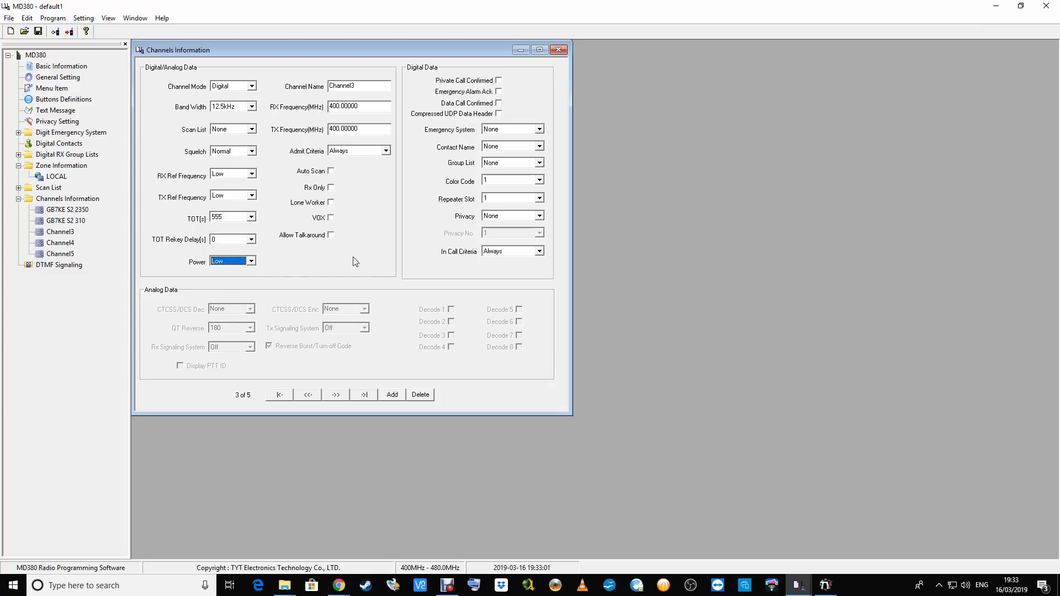
- Rename Channel3 to HOTSPOT
left_click(362, 83)
key("BackSpace")
key("BackSpace")
key("BackSpace")
key("BackSpace")
key("BackSpace")
key("BackSpace")
key("BackSpace")
key("BackSpace")
type("HOT")
- Set the HOTSPOT channel's receive frequency to 439.10000 MHz
left_click(344, 106)
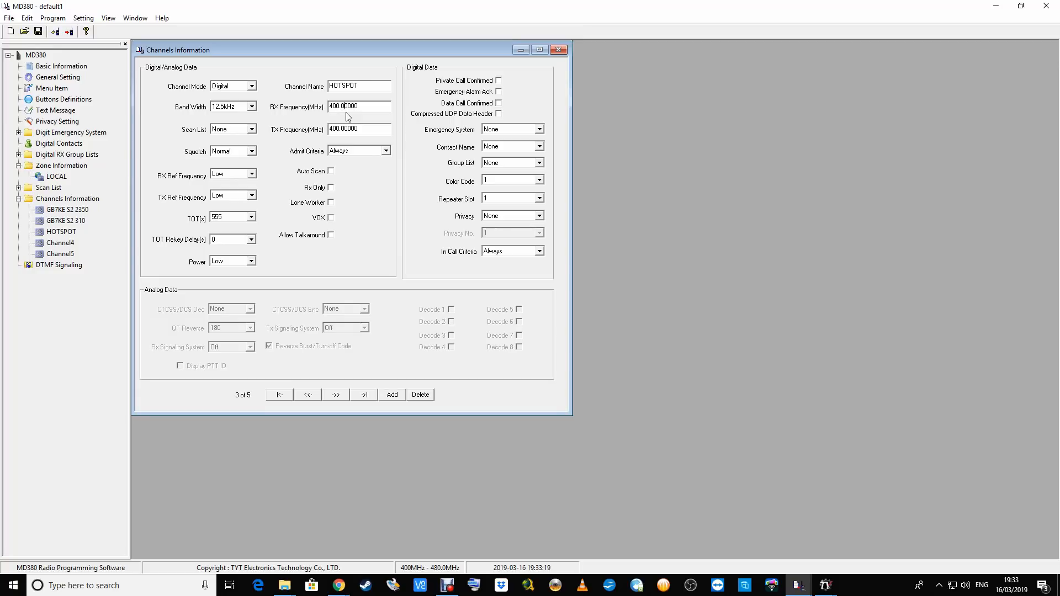
key("BackSpace")
key("BackSpace")
key("BackSpace")
type(".")
- Copy the HOTSPOT channel's receive frequency, 439.10000 MHz, and replace the transmit frequency with it
left_click_drag(363, 107, 329, 107)
right_click(346, 108)
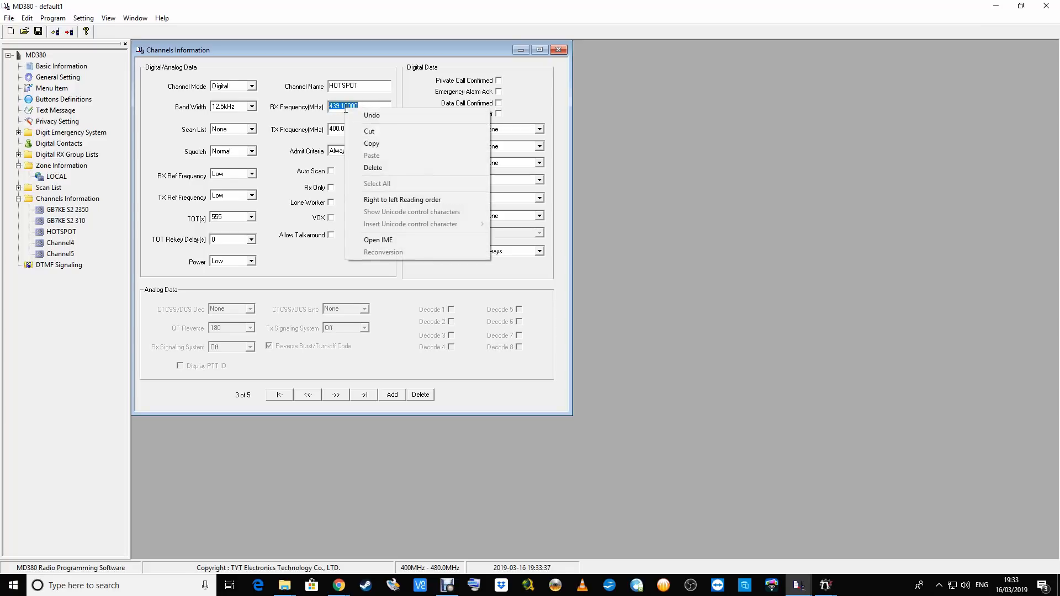
left_click(371, 143)
left_click(360, 129)
key("BackSpace")
key("BackSpace")
key("BackSpace")
key("BackSpace")
key("BackSpace")
key("BackSpace")
key("BackSpace")
key("BackSpace")
key("BackSpace")
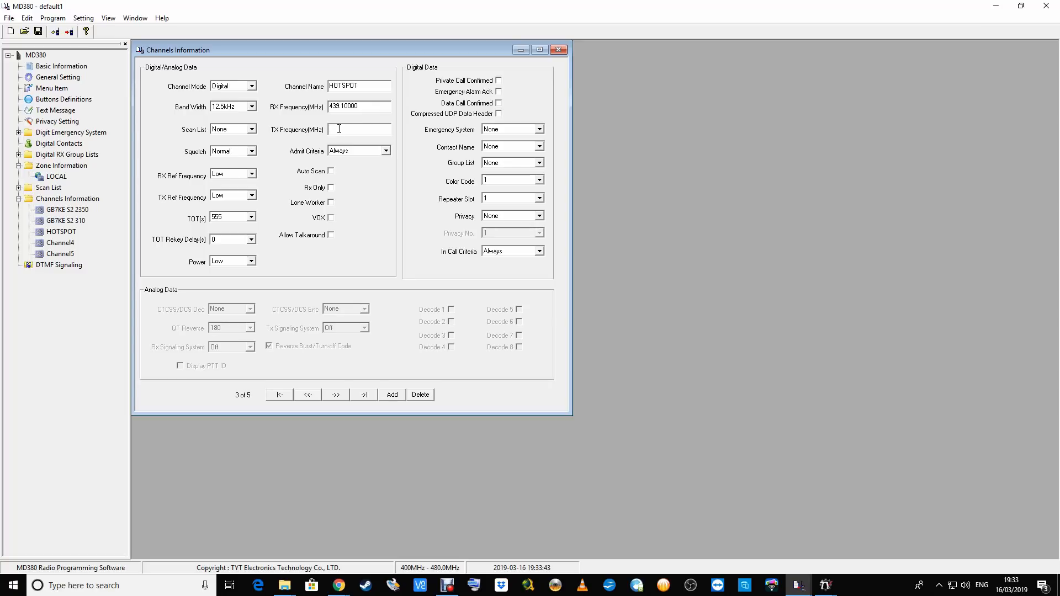
right_click(339, 129)
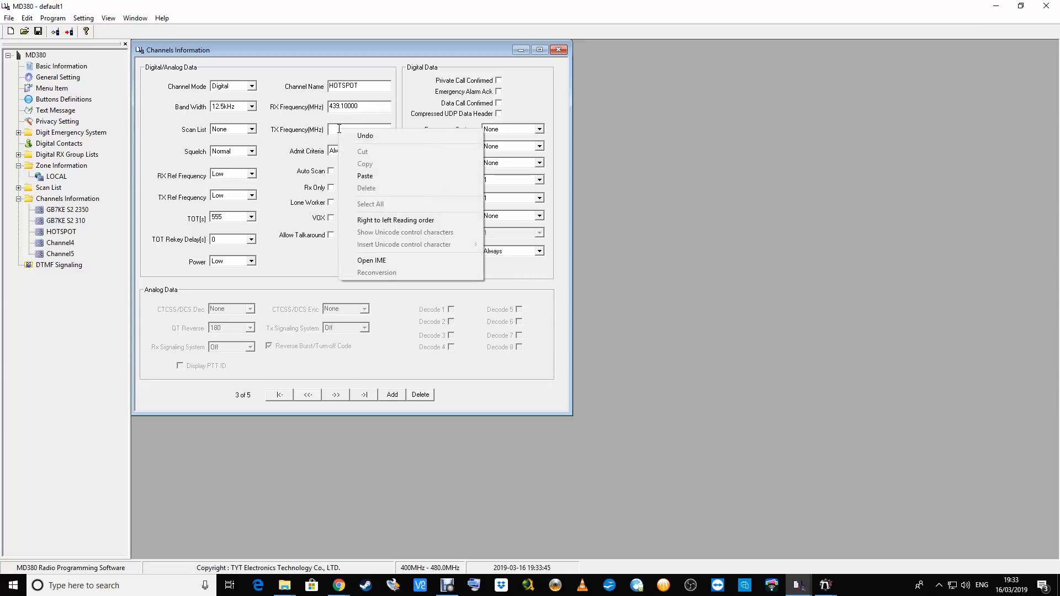
left_click(370, 174)
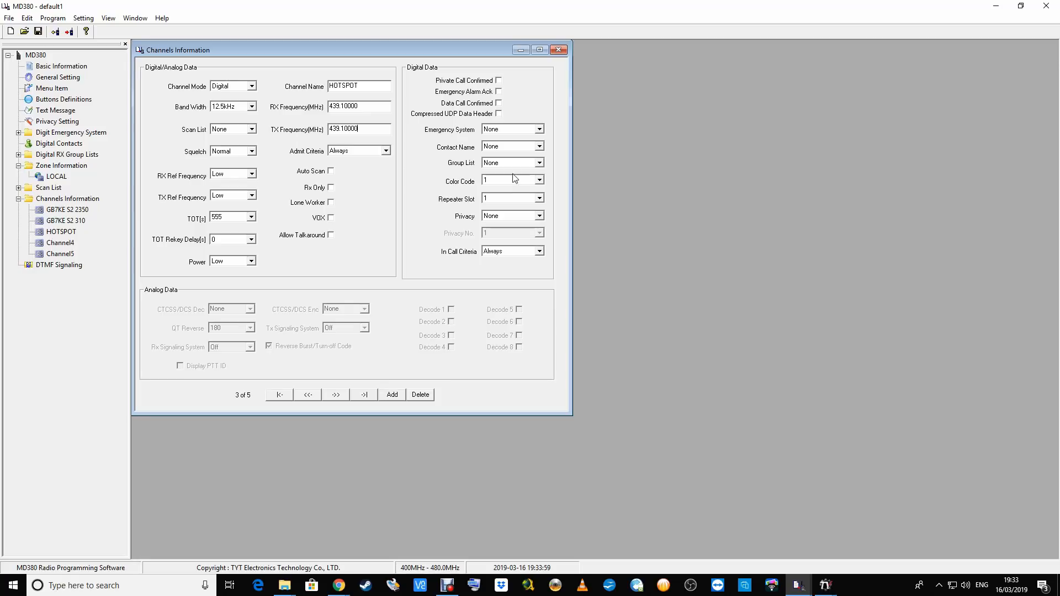
- Assign contact 310 and repeater slot 2 to the HOTSPOT channel
left_click(538, 147)
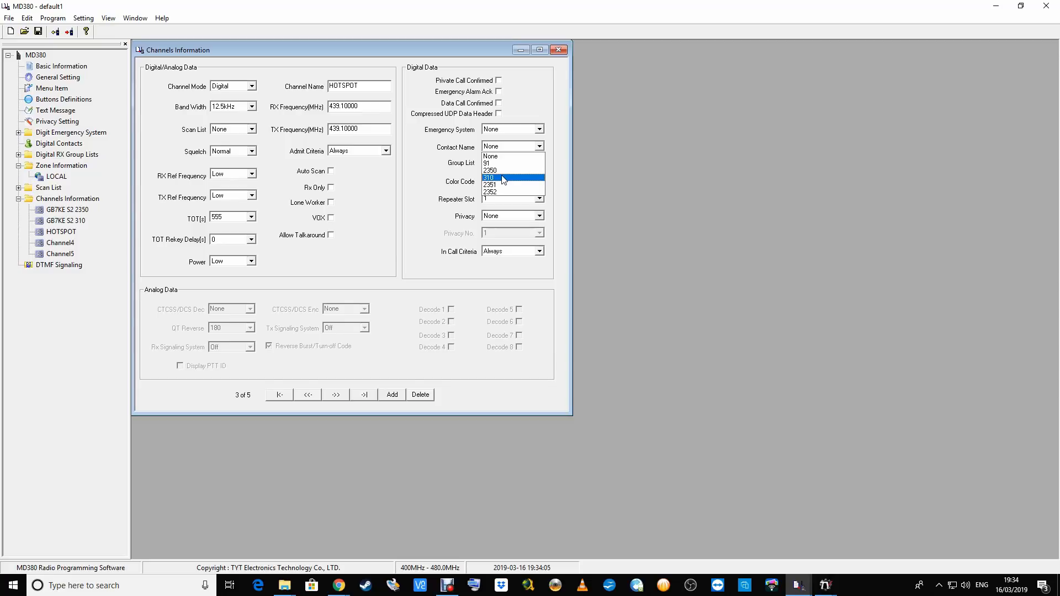
left_click(504, 178)
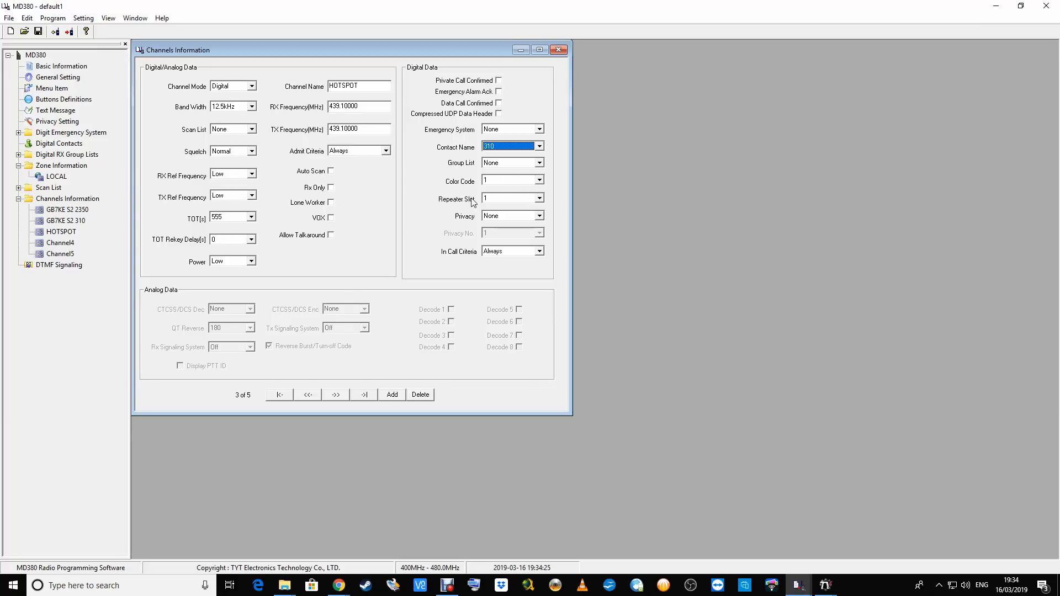
left_click(539, 197)
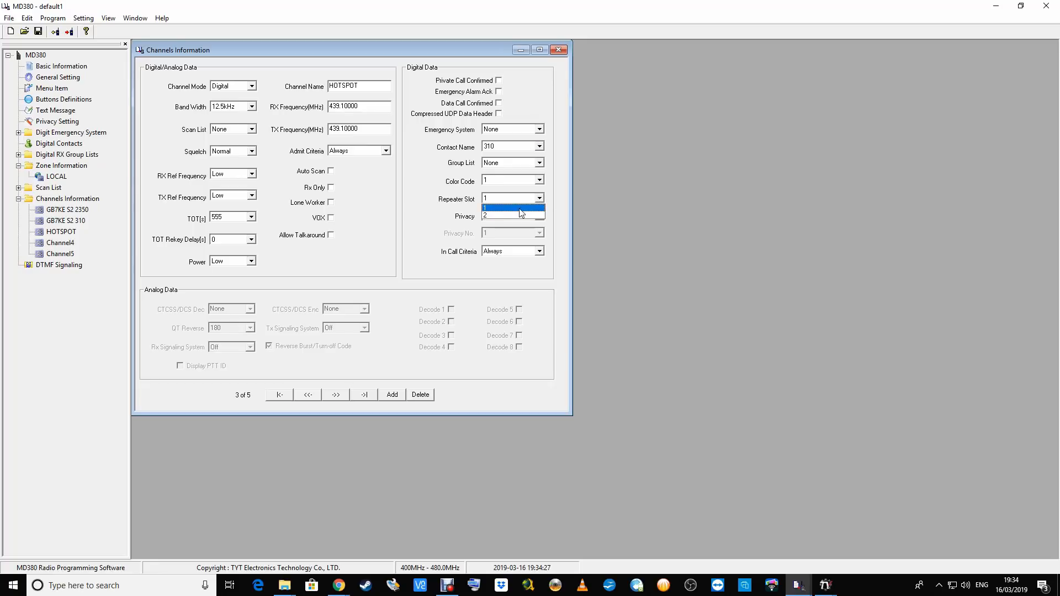
left_click(505, 216)
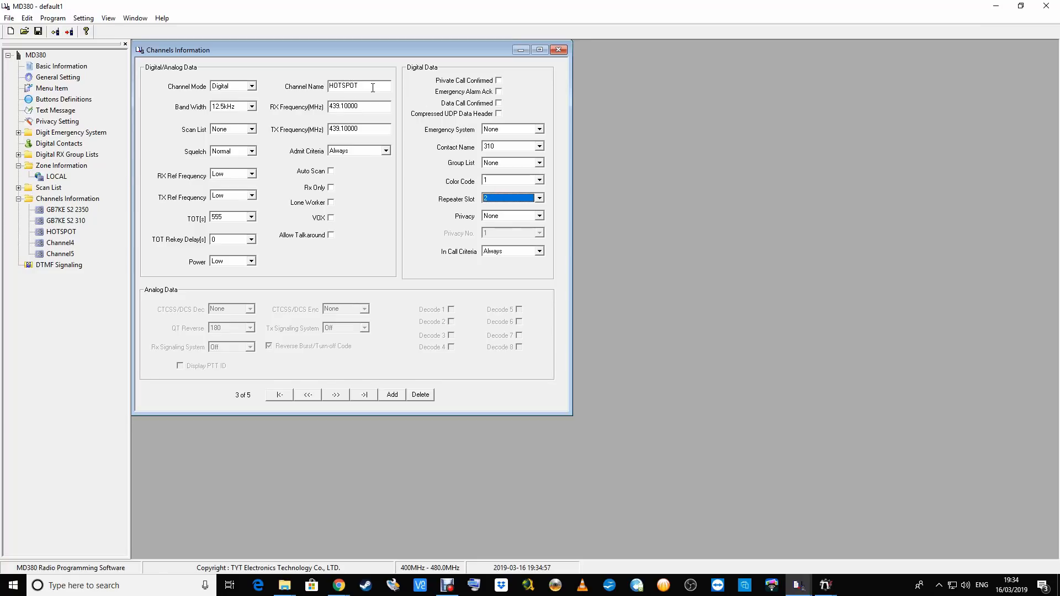
- Copy the HOTSPOT channel from the channel list
left_click(61, 233)
right_click(61, 233)
left_click(80, 241)
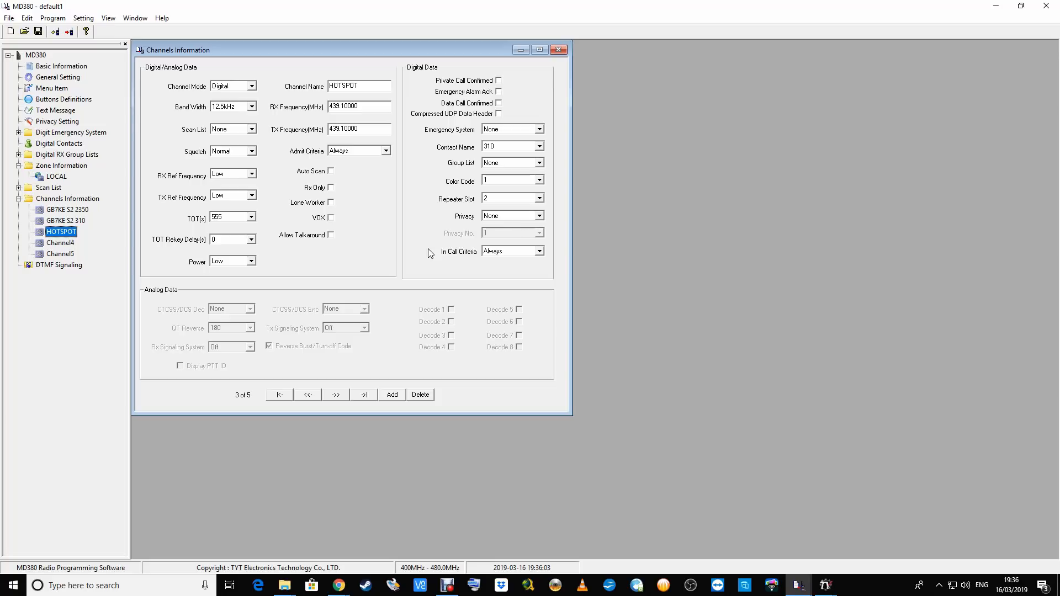
- Open Channel4 and rename it to MEM
left_click(59, 243)
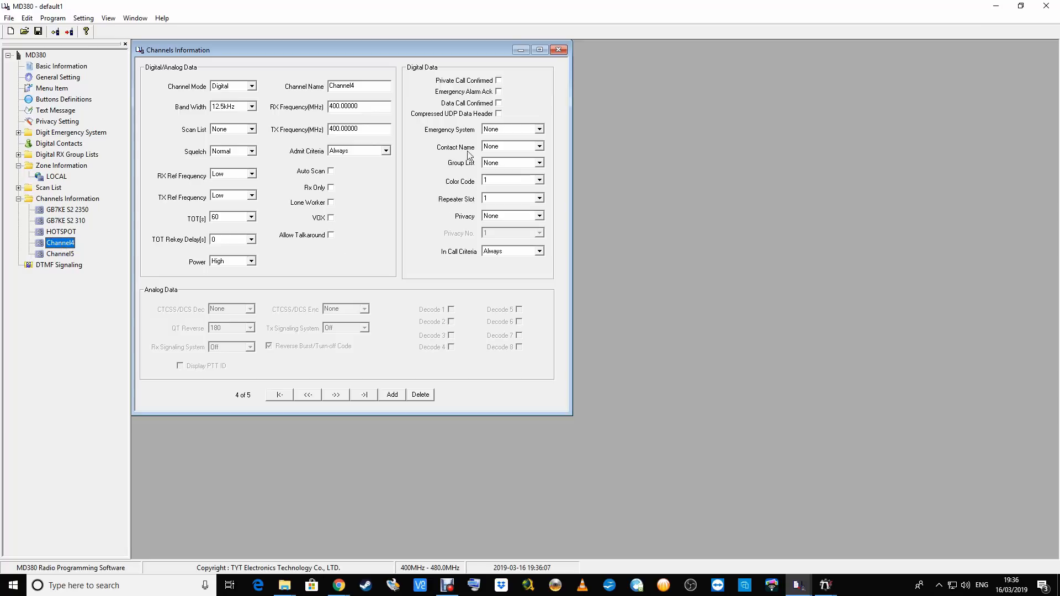
left_click(359, 84)
key("BackSpace")
key("BackSpace")
key("BackSpace")
type("MEM")
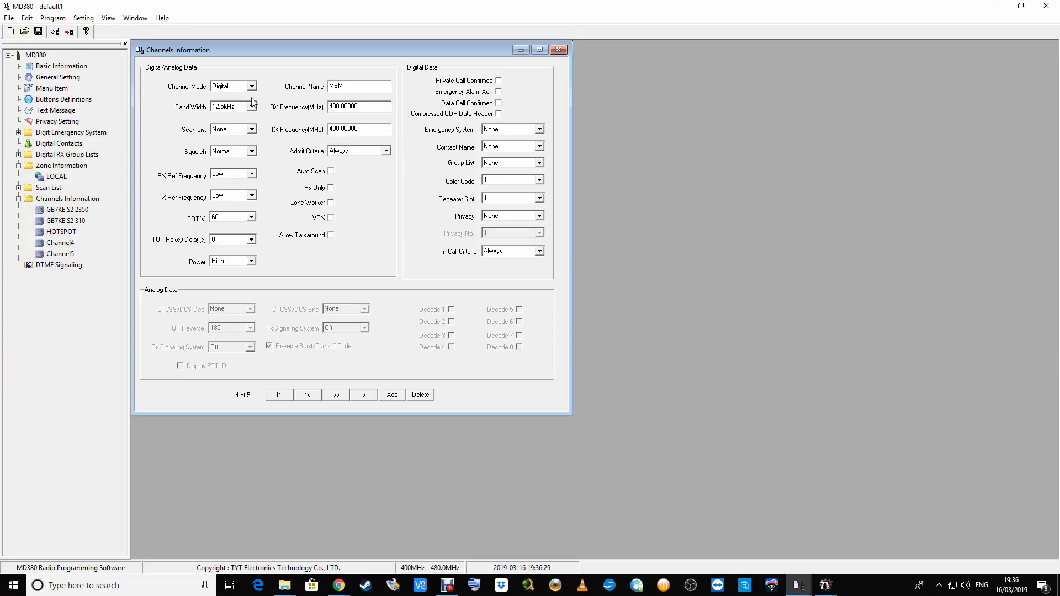
- Set the MEM channel's time-out timer (TOT) to 555 seconds and keep its power at High
left_click(251, 217)
left_click_drag(253, 235, 253, 274)
left_click(229, 278)
left_click(252, 262)
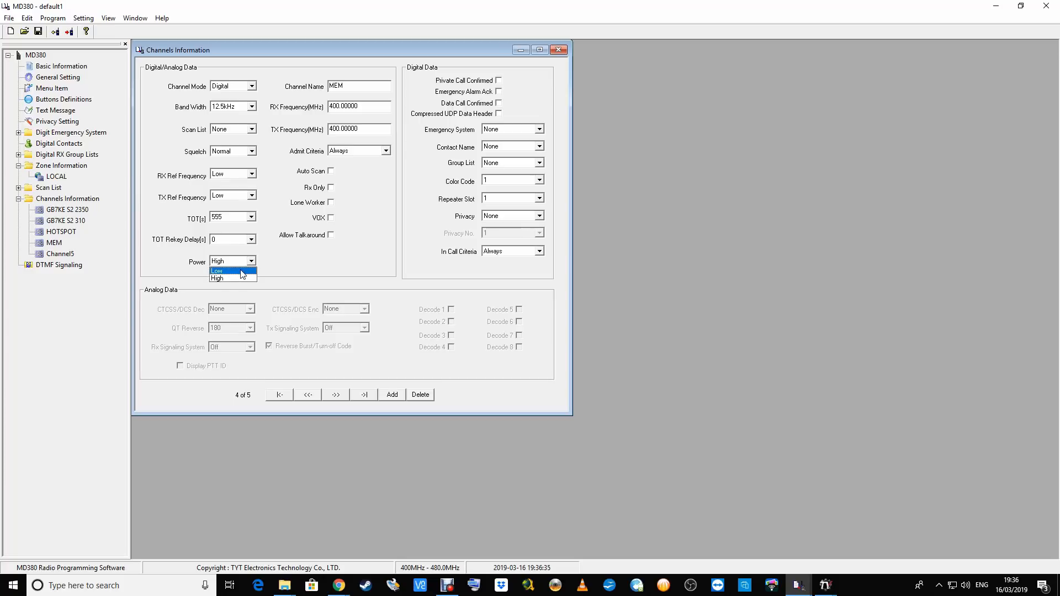
left_click(242, 279)
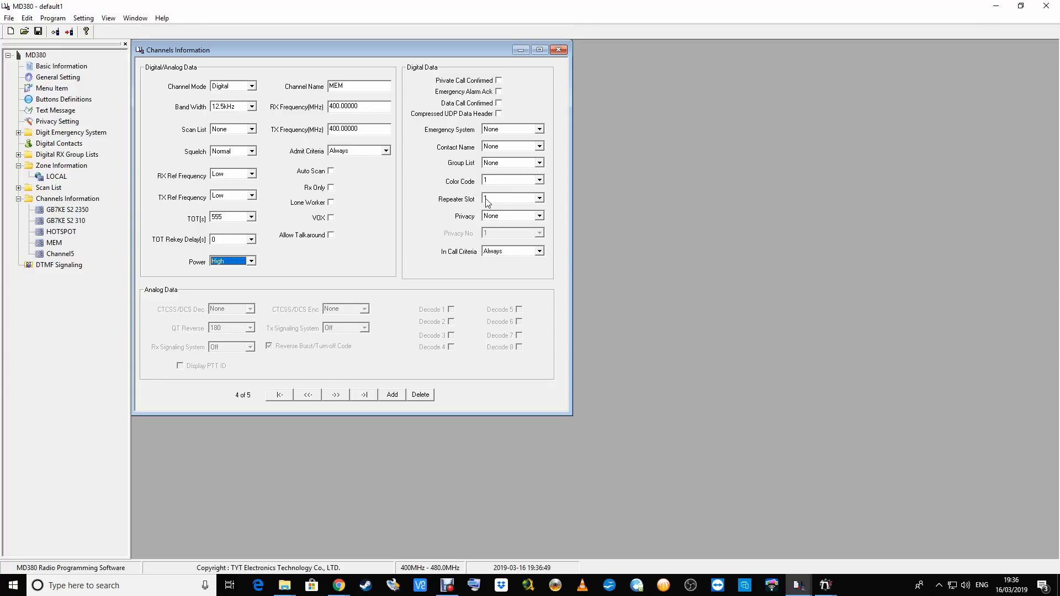
- Assign contact 2350 to the MEM channel
left_click(539, 146)
left_click(514, 172)
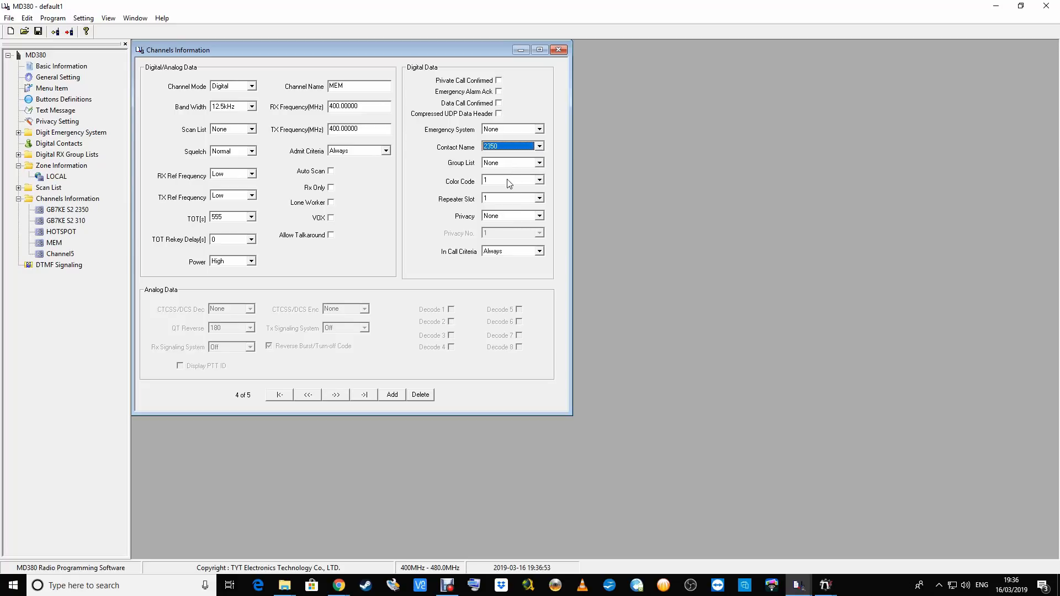
left_click(49, 243)
- Add three new channels to the channel list
right_click(62, 199)
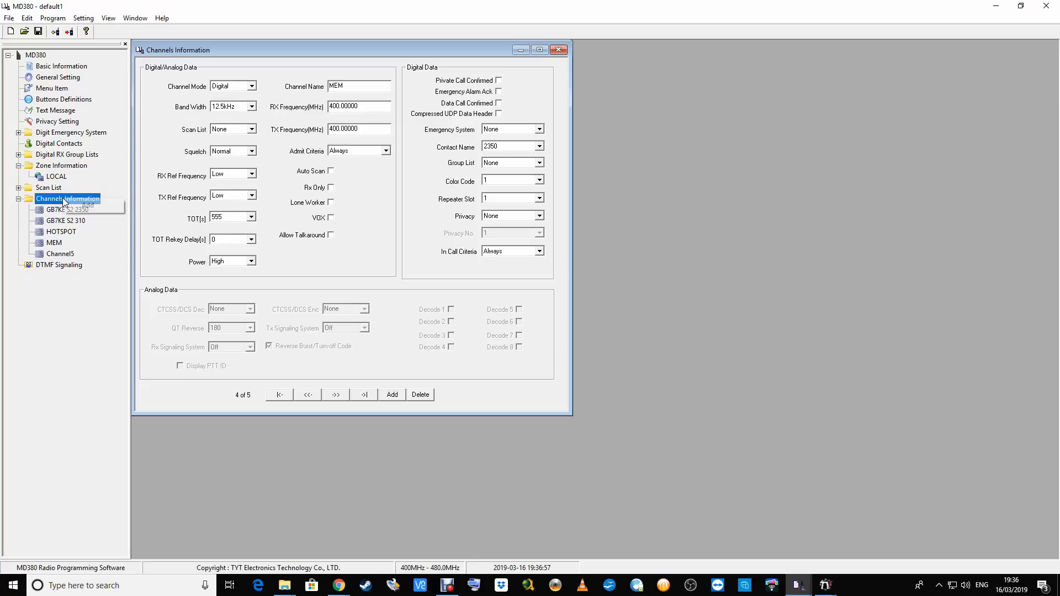
left_click(72, 206)
right_click(66, 199)
left_click(74, 207)
right_click(66, 200)
left_click(73, 207)
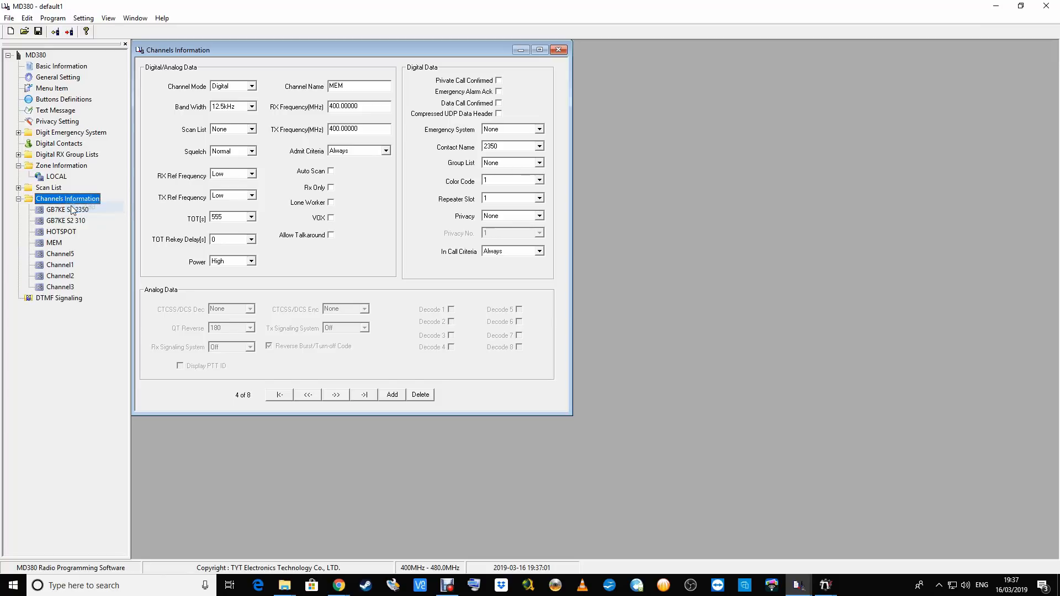
- Paste the copied HOTSPOT settings onto Channel5 and the three new channels, Channel1, Channel2 and Channel3
left_click(57, 256)
right_click(57, 258)
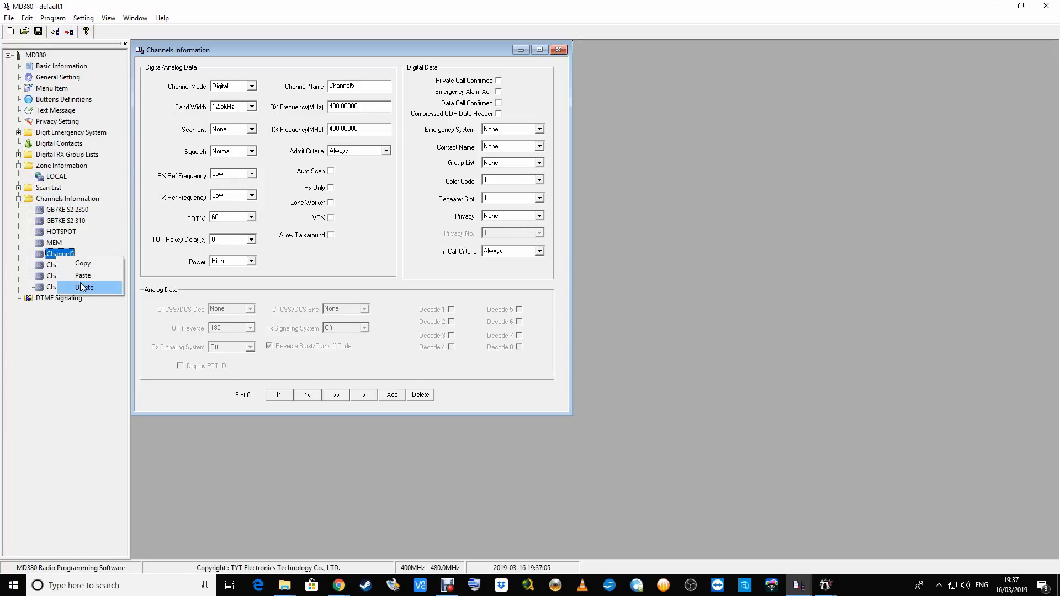
left_click(82, 276)
left_click(58, 266)
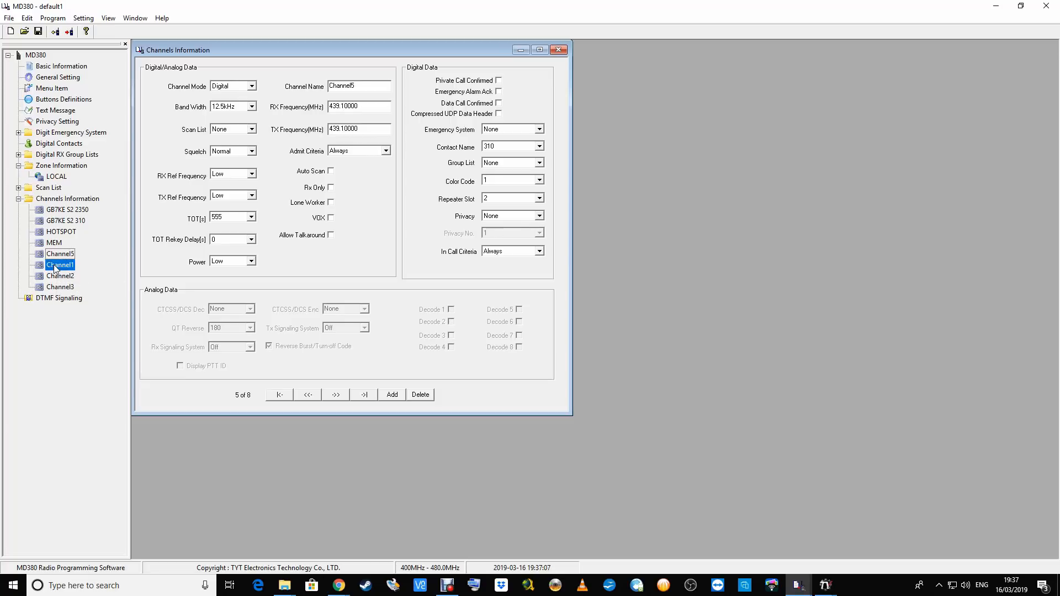
right_click(55, 266)
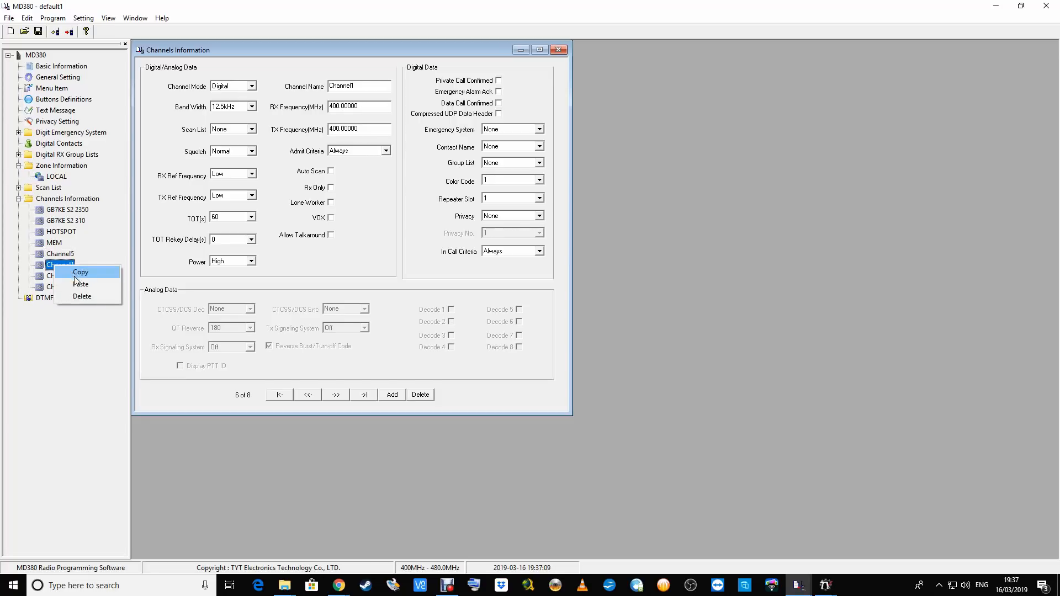
left_click(62, 283)
left_click(58, 276)
right_click(59, 276)
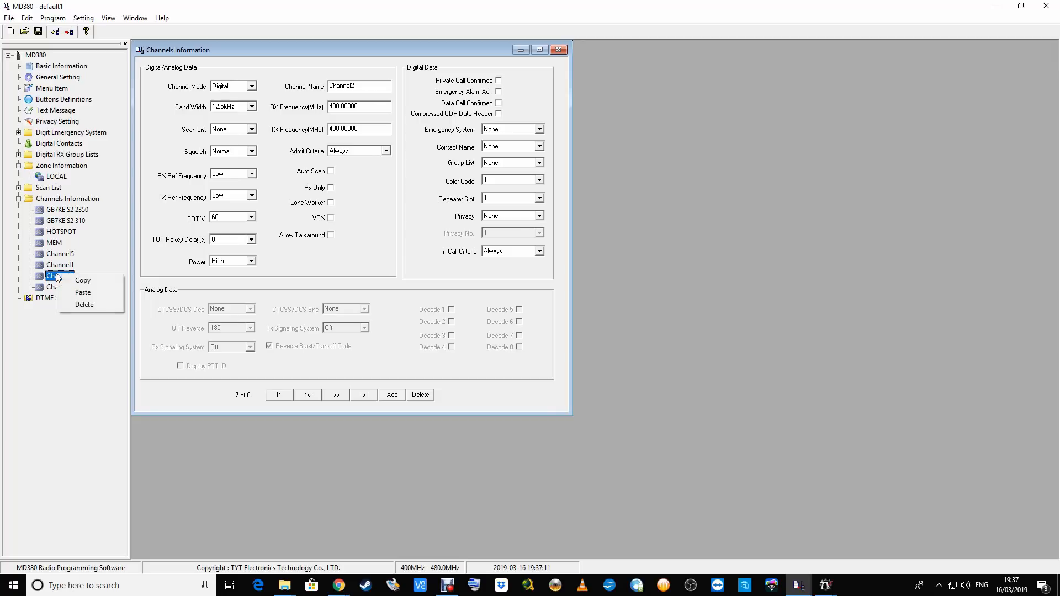
left_click(66, 292)
left_click(59, 287)
right_click(61, 288)
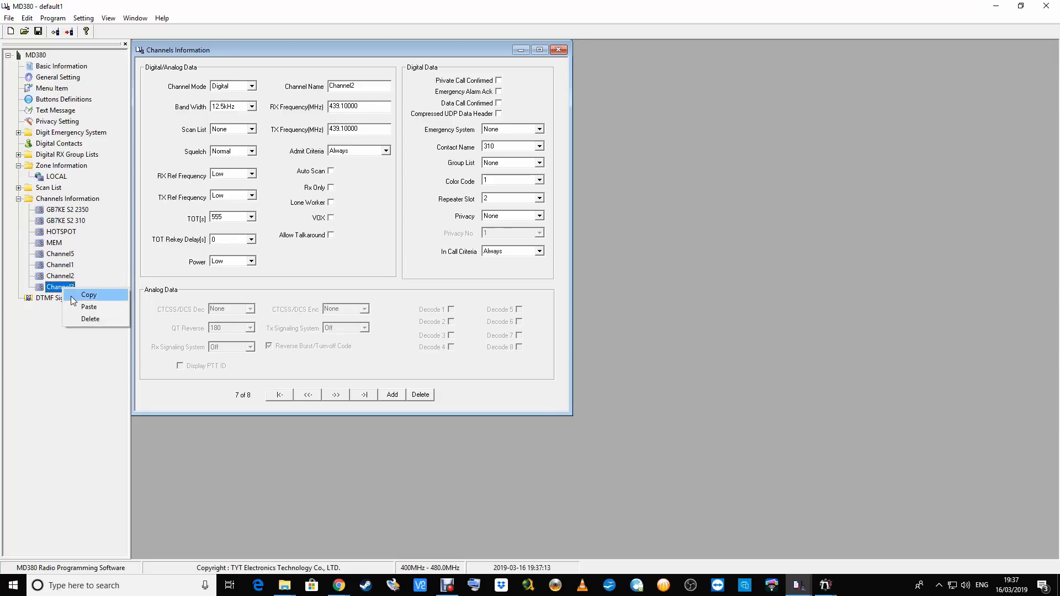
left_click(80, 308)
- Rename Channel5 to MEM1 and Channel1 to MEM2
left_click(68, 254)
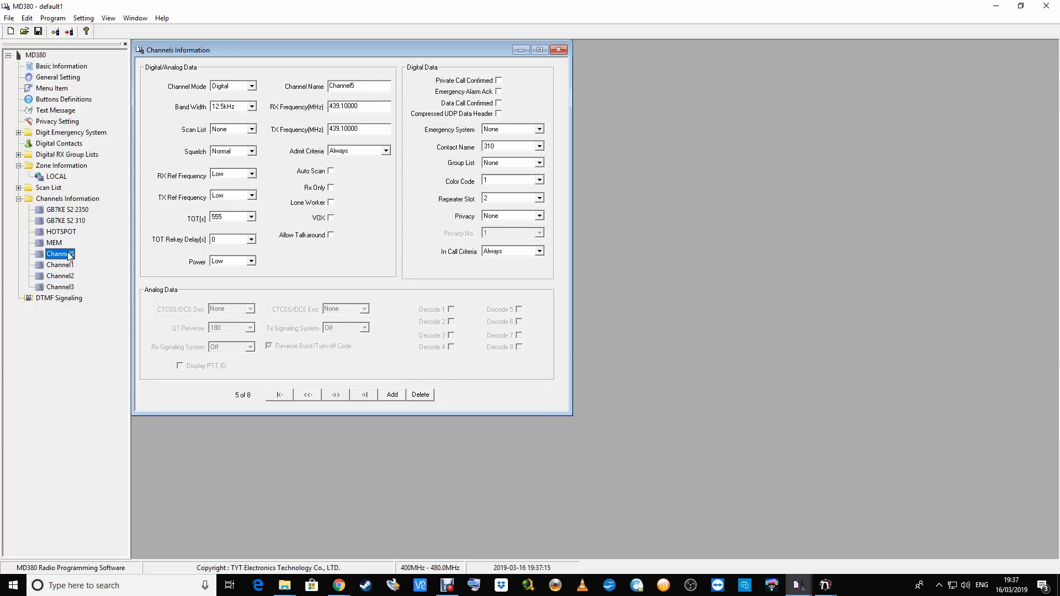
left_click_drag(366, 86, 328, 86)
type("MEM1")
left_click(64, 266)
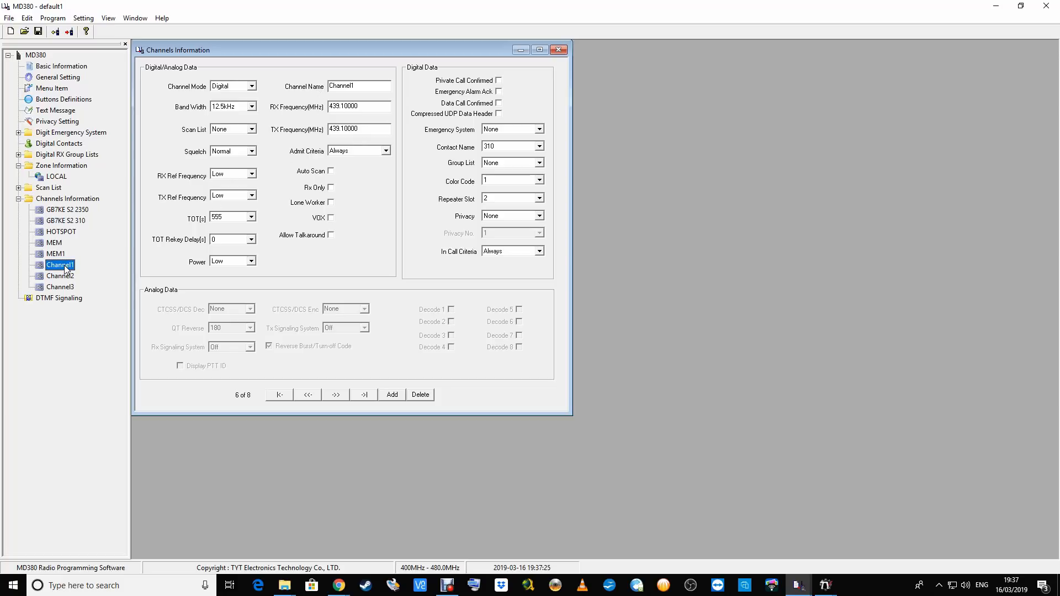
key("BackSpace")
key("BackSpace")
key("BackSpace")
key("BackSpace")
type("MEM2")
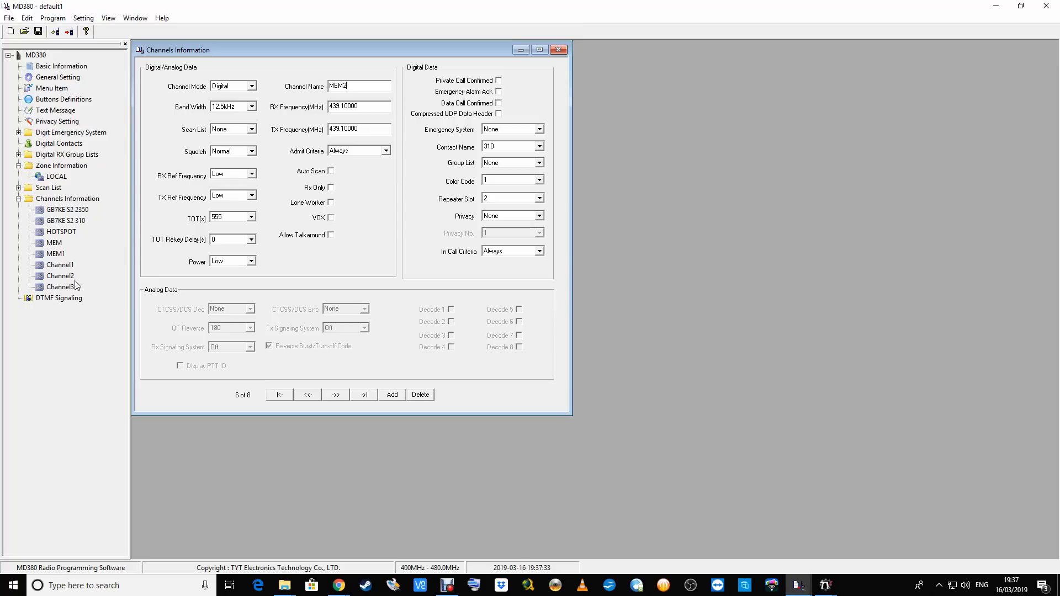
- Rename Channel2 to MEM3 and Channel3 to MEM4
left_click(69, 276)
left_click(366, 86)
key("BackSpace")
key("BackSpace")
key("BackSpace")
key("BackSpace")
key("BackSpace")
key("BackSpace")
key("BackSpace")
key("BackSpace")
type("MEM")
left_click(60, 287)
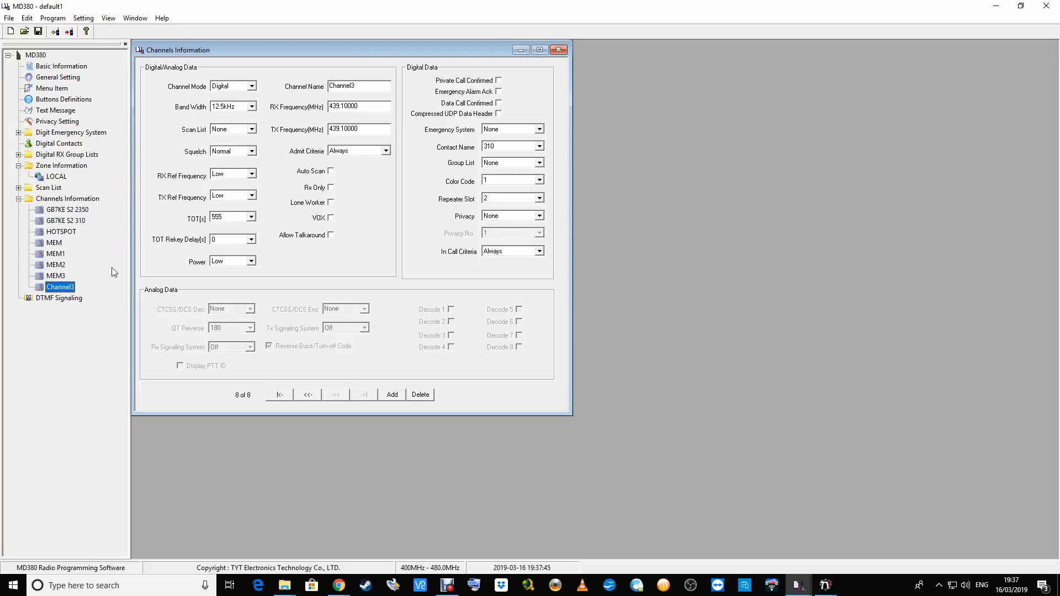
left_click_drag(353, 86, 320, 88)
type("MEM4")
left_click(55, 276)
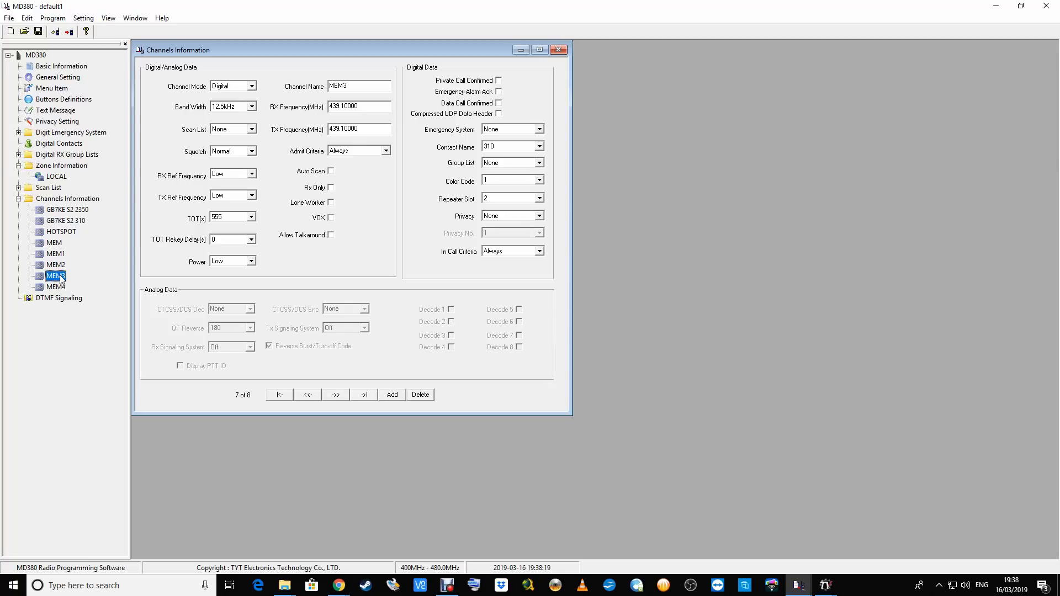
- Look through the basic information and general settings, and enable Program Radio in the radio's menu item settings
double_click(57, 66)
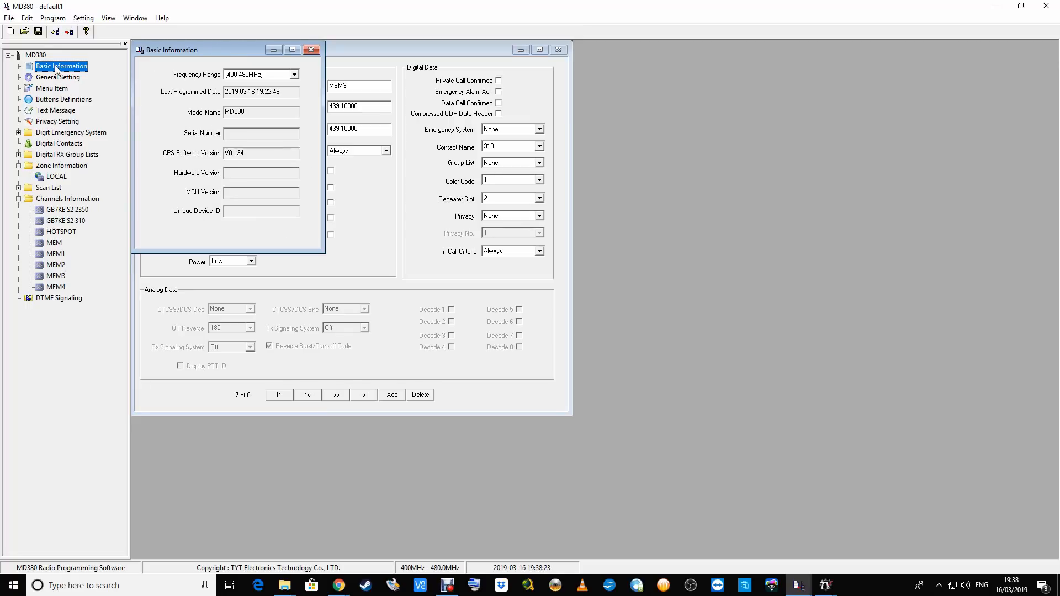
double_click(56, 79)
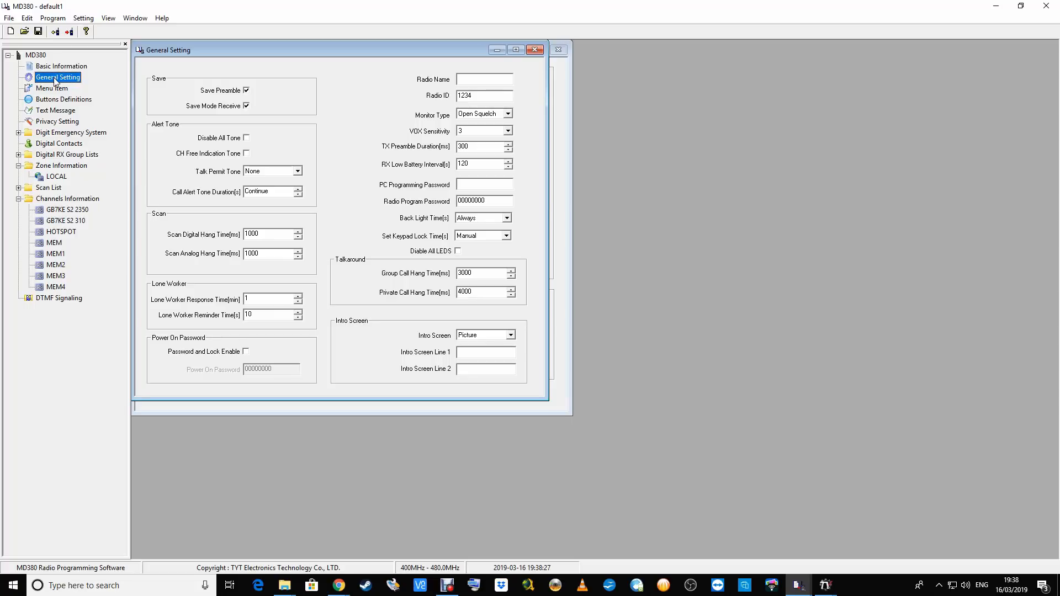
double_click(60, 90)
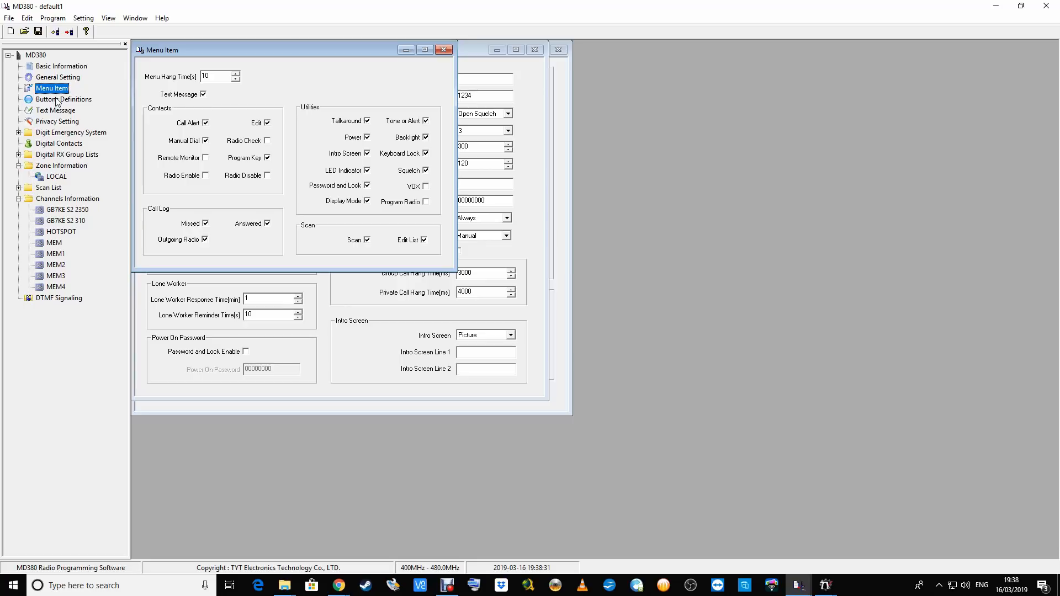
left_click(426, 202)
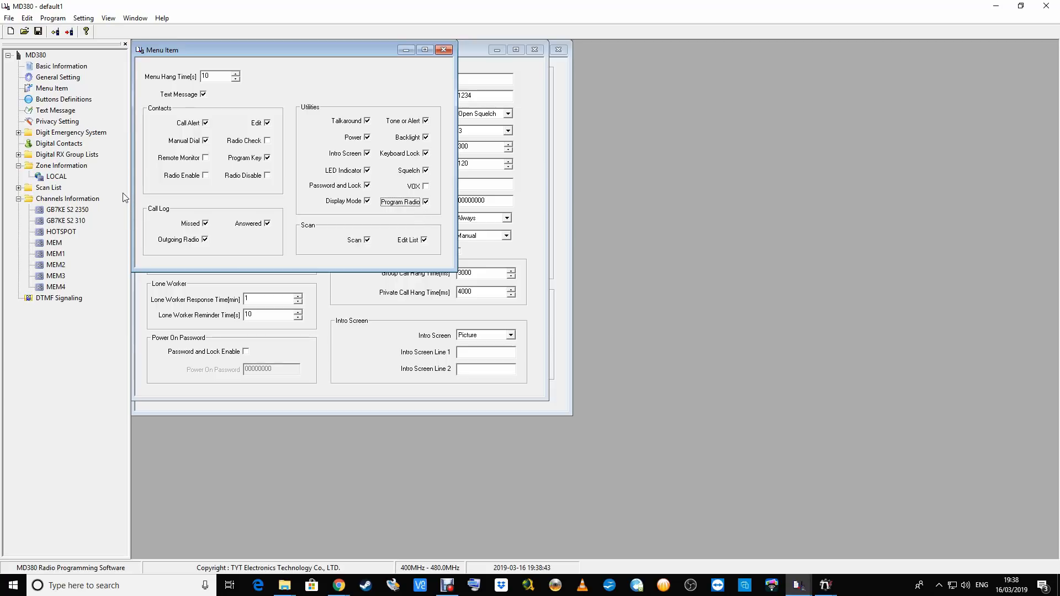
- Add a digital contact named 4000 with call ID 4000
double_click(61, 101)
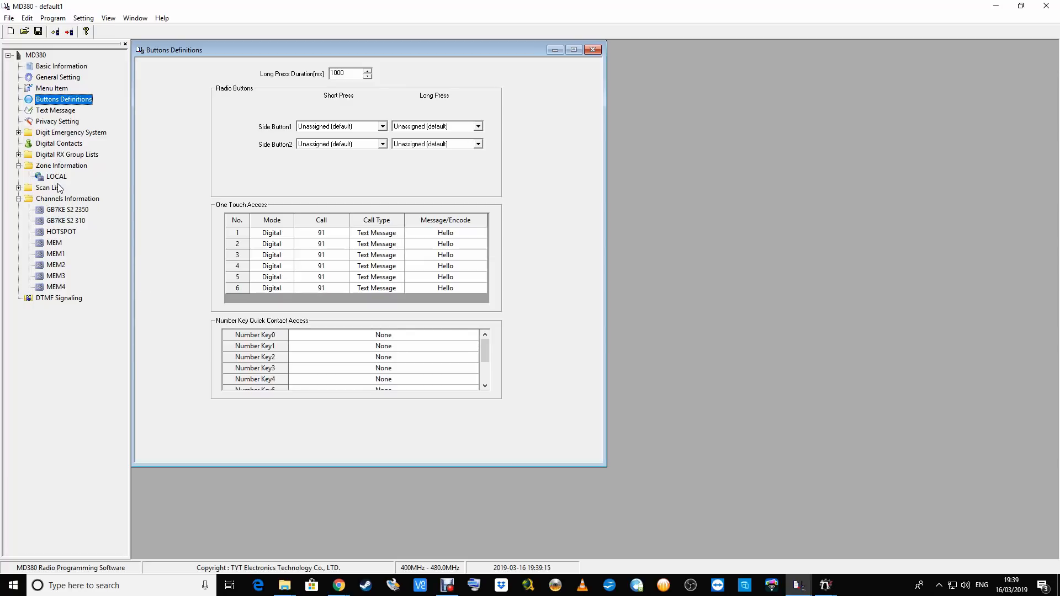
double_click(53, 143)
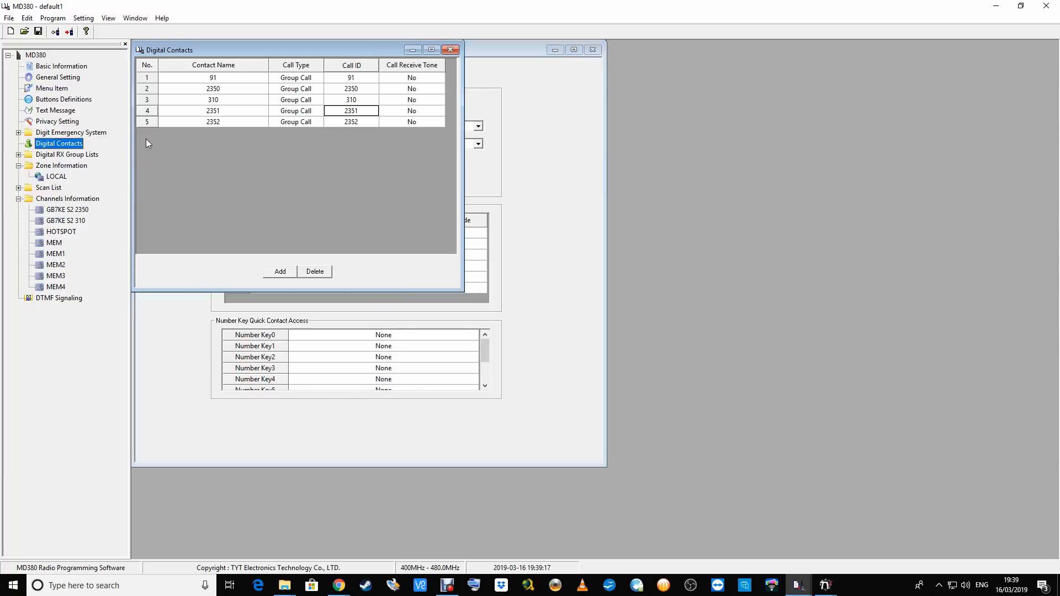
left_click(280, 271)
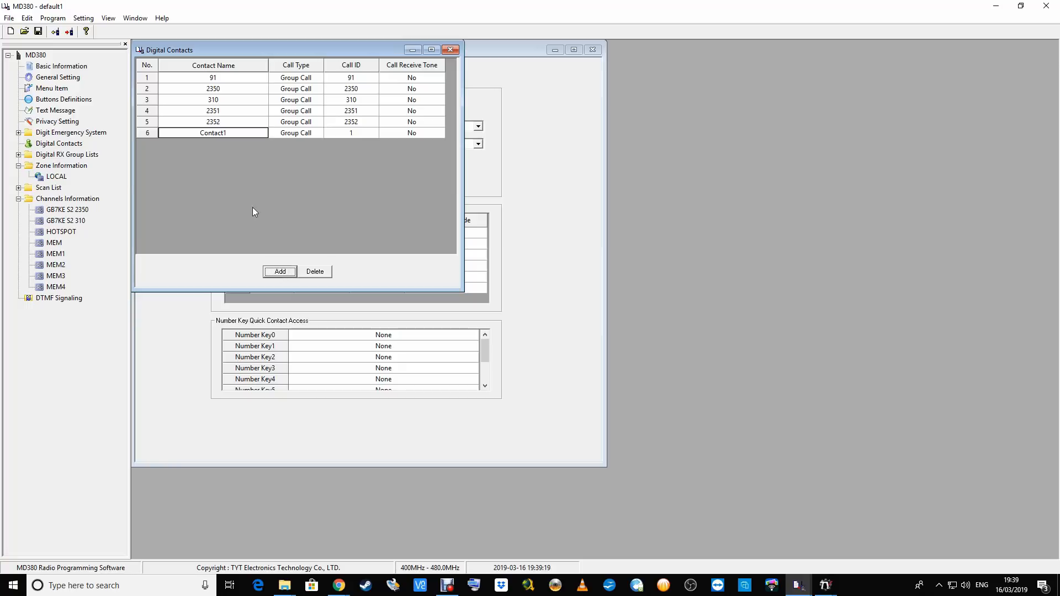
left_click(227, 133)
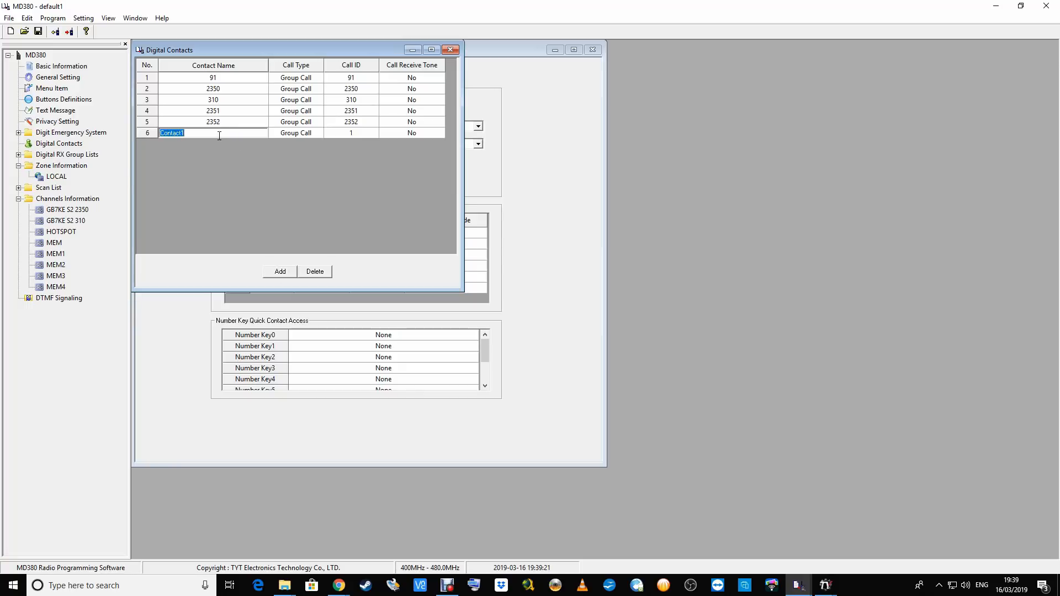
type("4000")
left_click(350, 136)
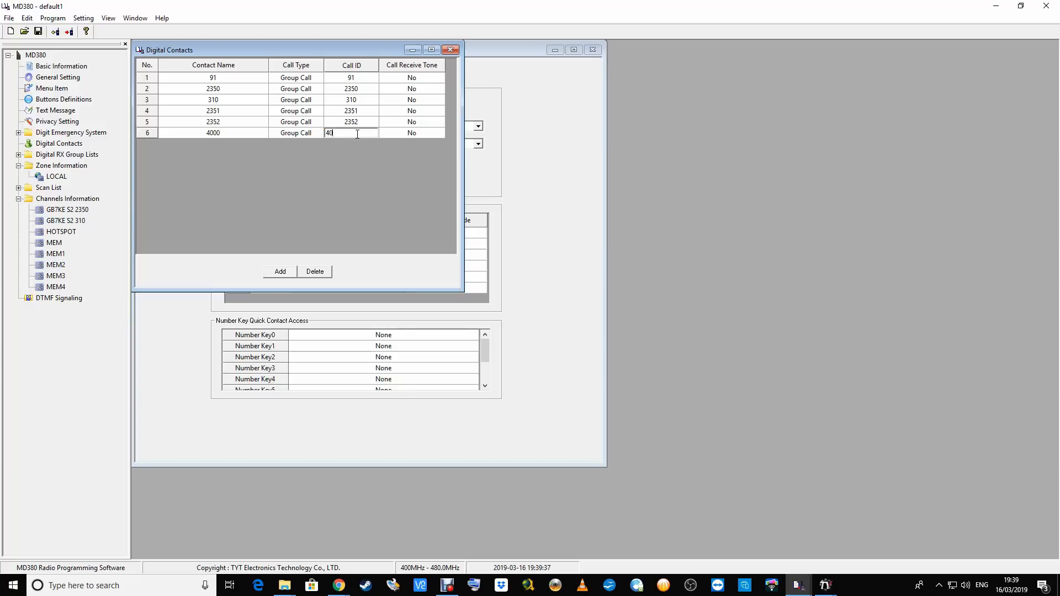
left_click(315, 173)
type("4000")
left_click(349, 122)
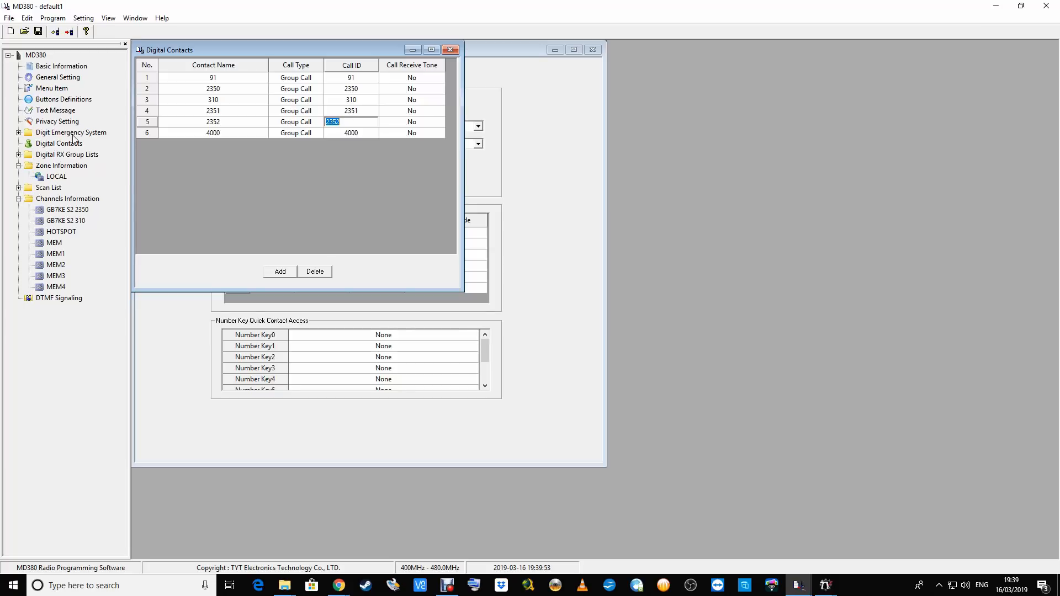
- Set one touch access entry 1 in the button definitions to contact 4000 with call type Call
double_click(60, 104)
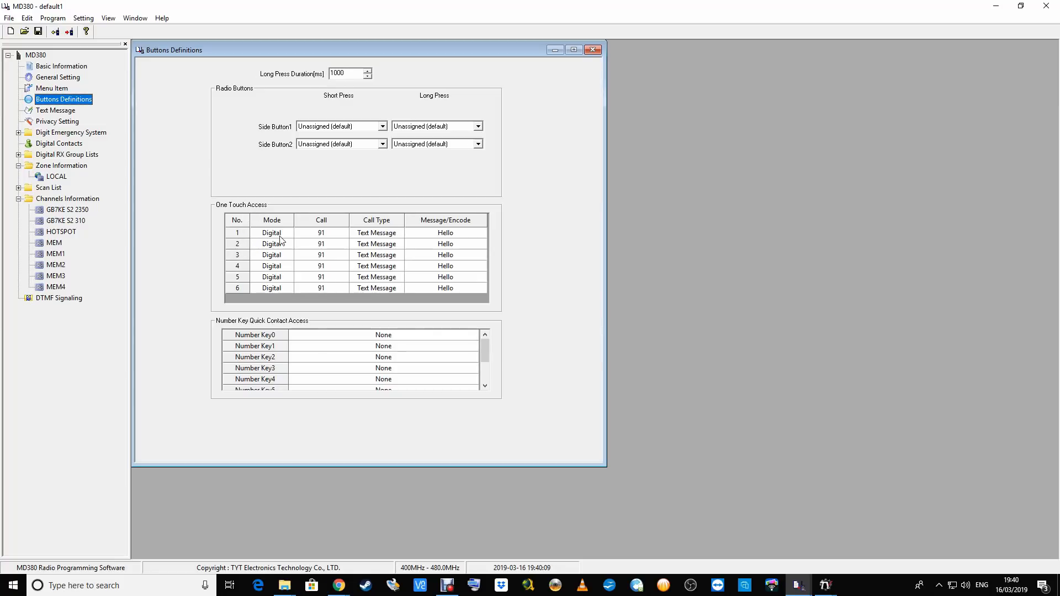
left_click(326, 238)
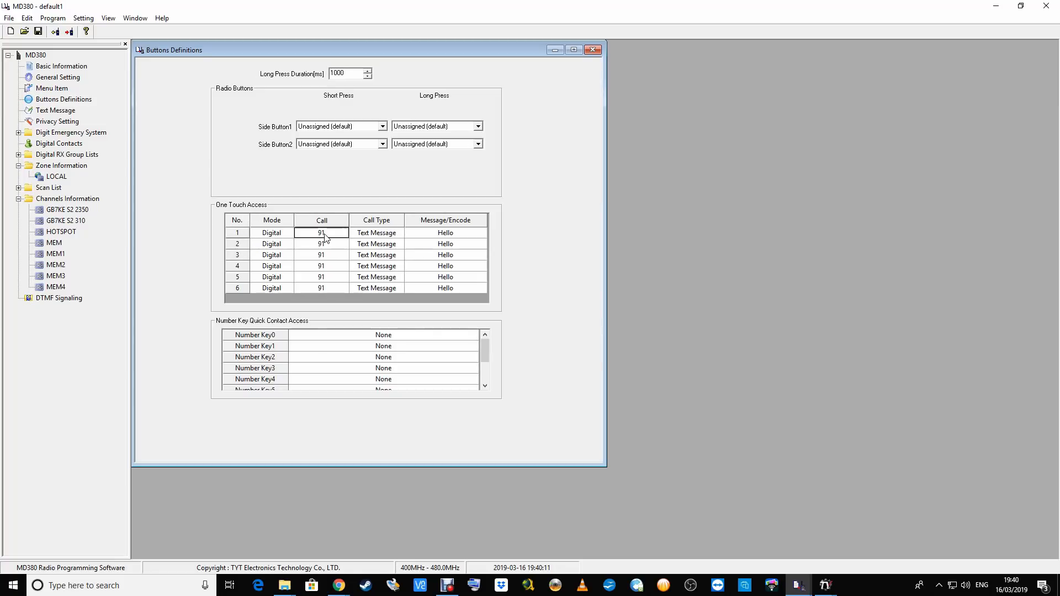
left_click(342, 233)
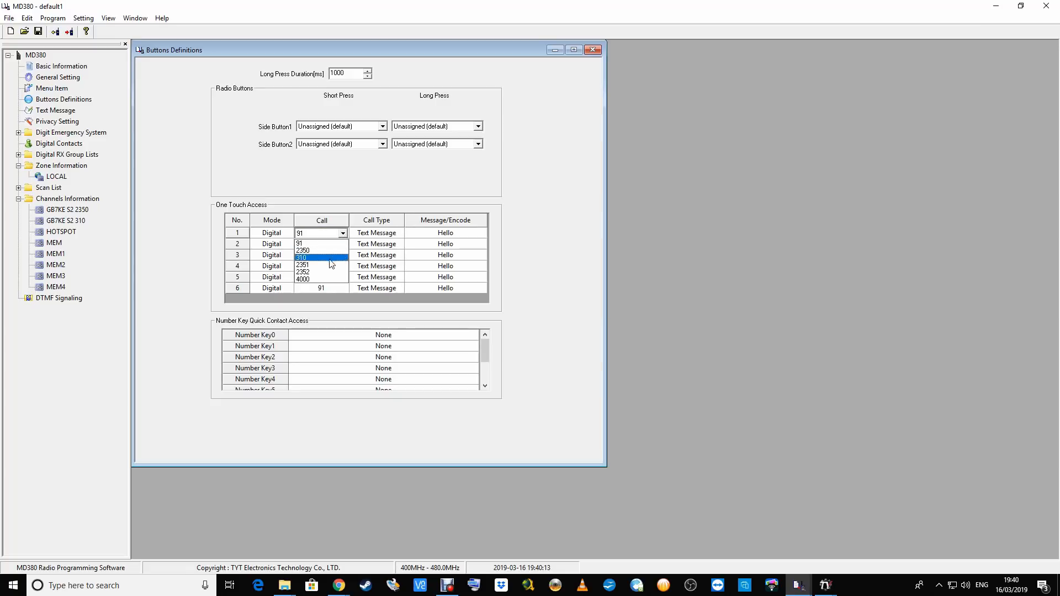
left_click(326, 279)
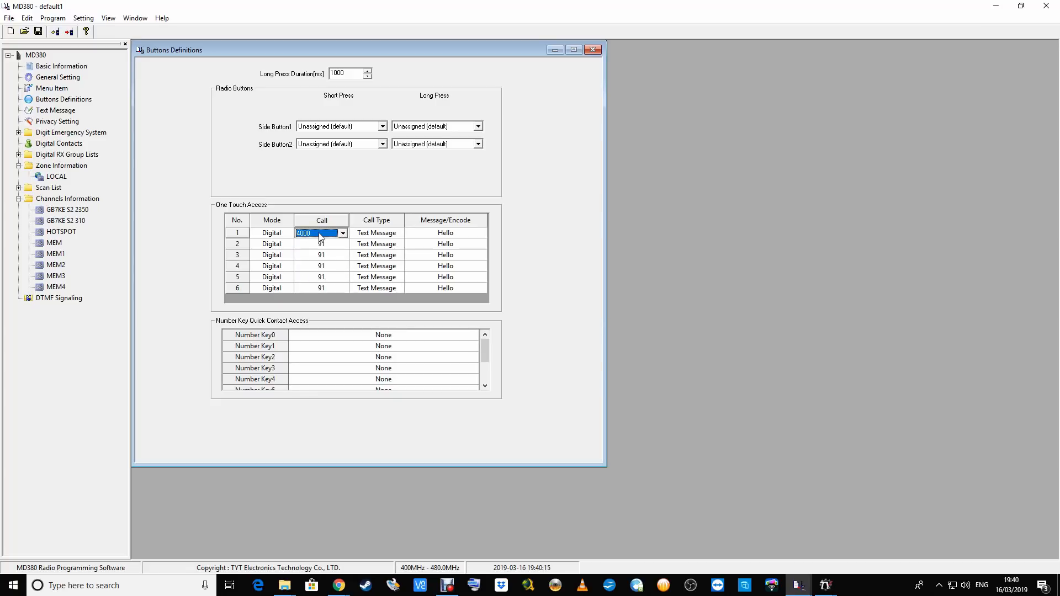
left_click(386, 236)
left_click(398, 233)
left_click(376, 243)
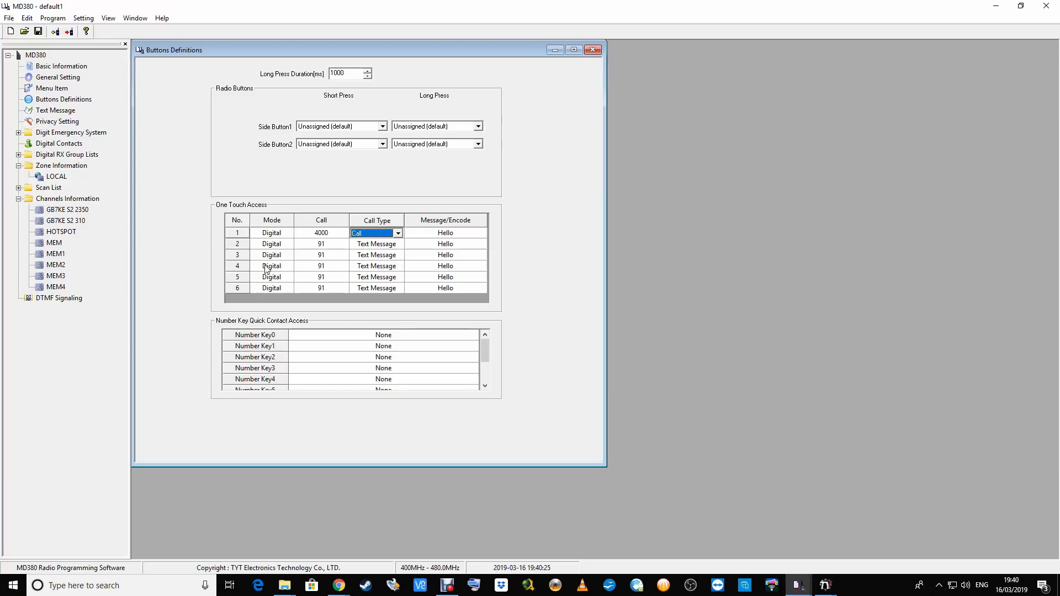
- Check the digital contacts, and assign One Touch Access 1 to the short press of Side Button2
double_click(64, 143)
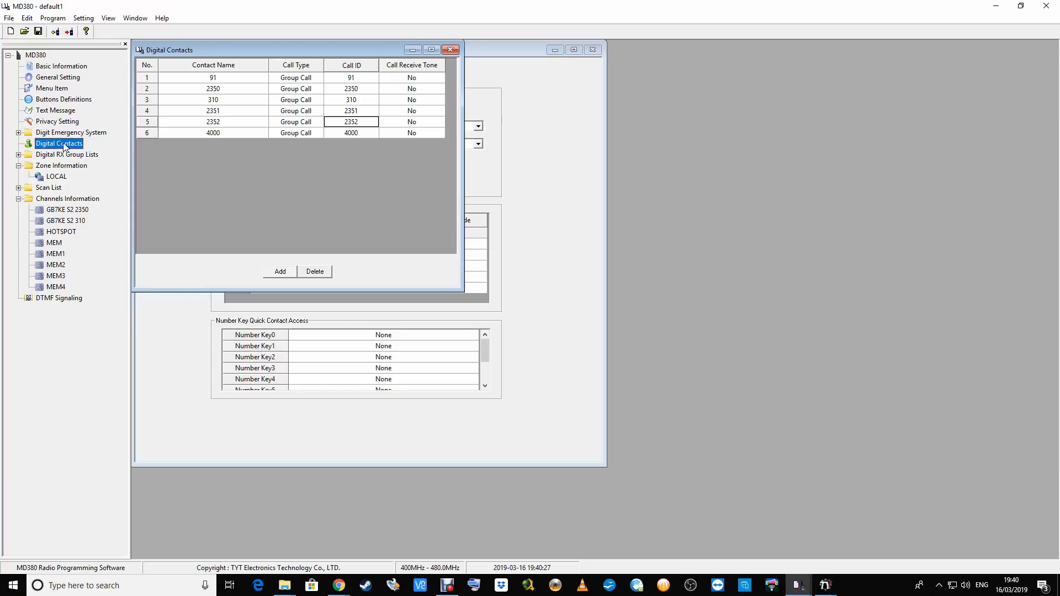
double_click(60, 99)
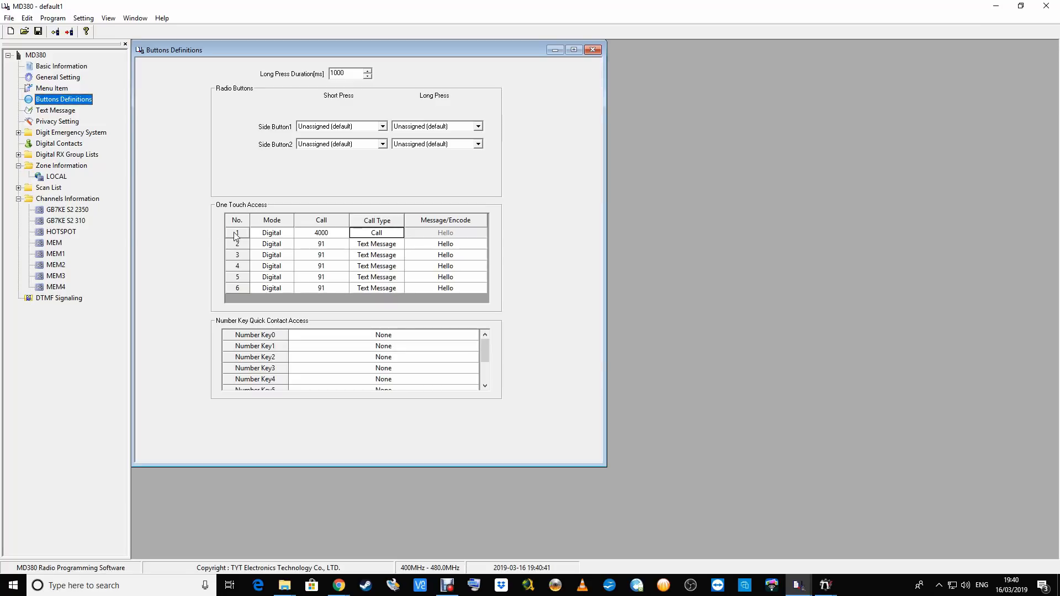
left_click(383, 144)
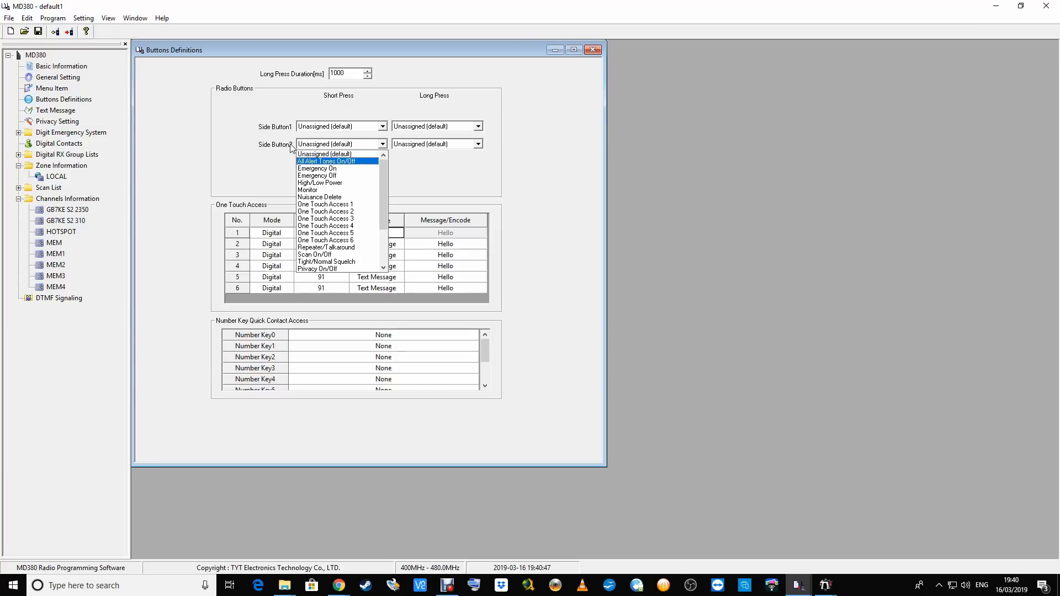
left_click(319, 204)
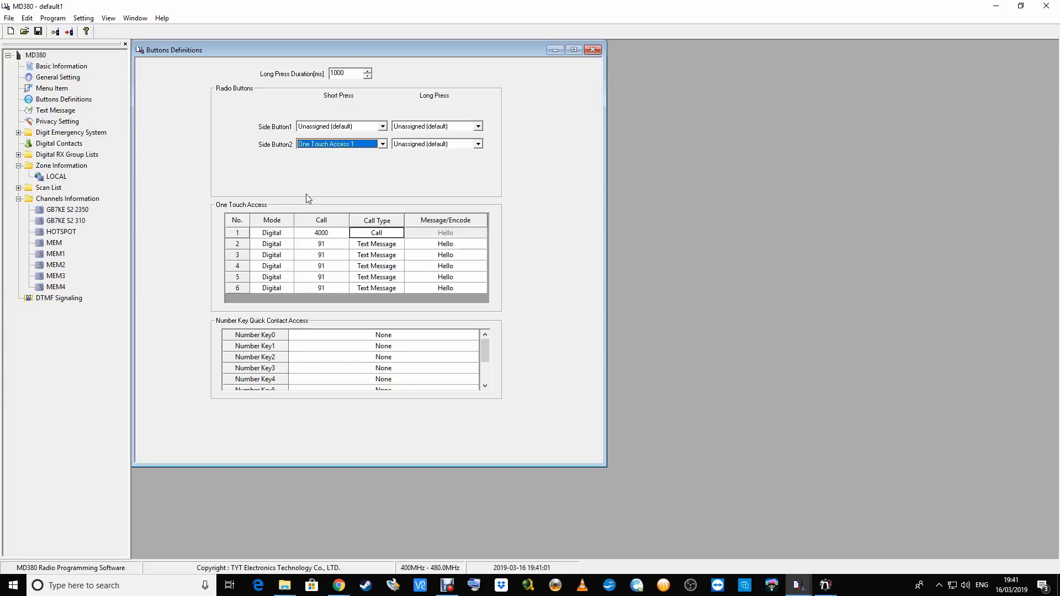
- Look through the text message, privacy, digital contacts and digital RX group list settings
double_click(58, 111)
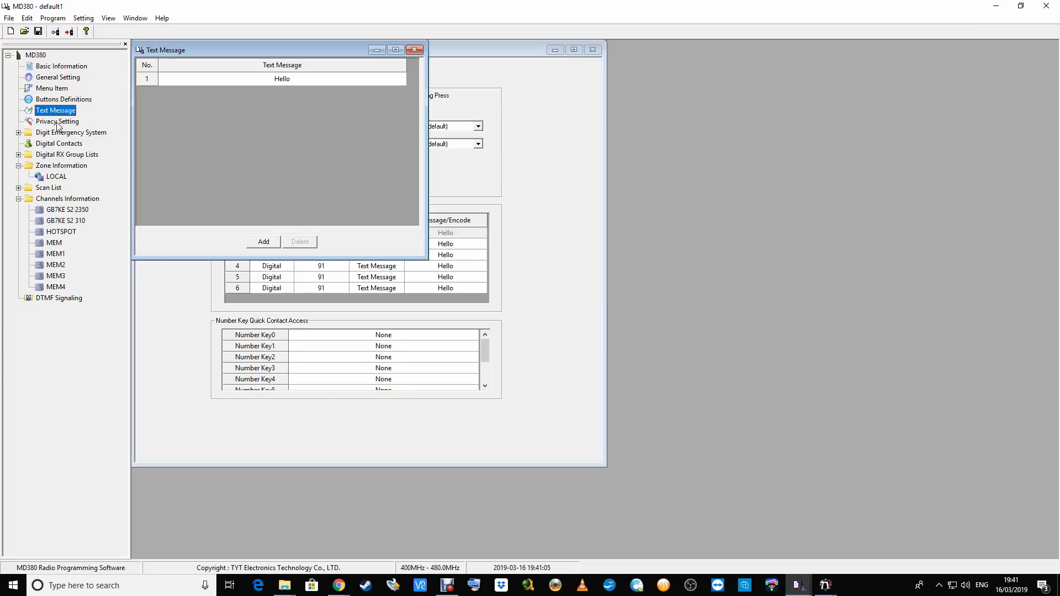
double_click(57, 122)
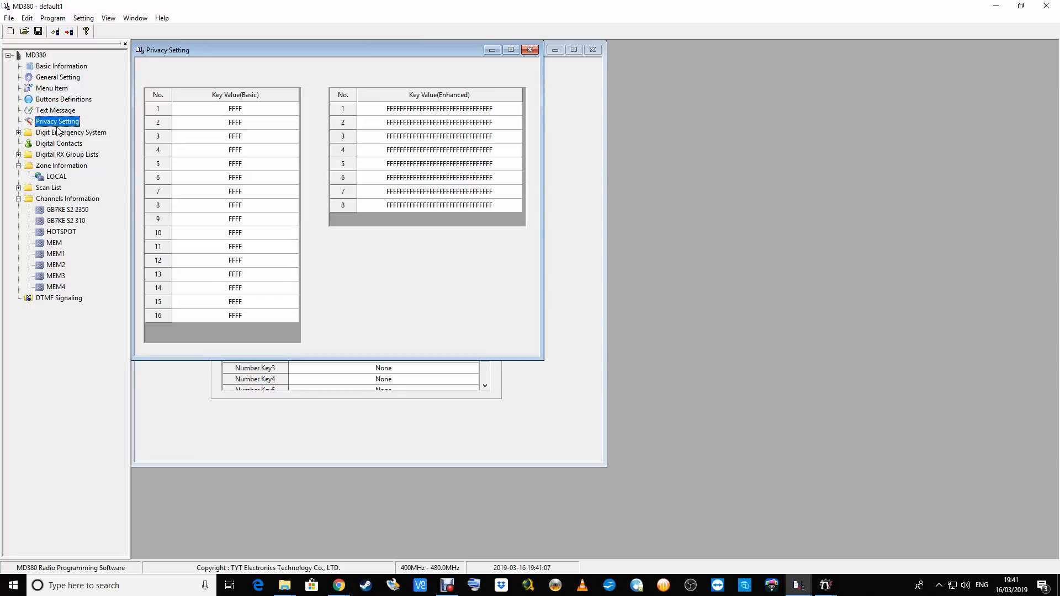
left_click(59, 133)
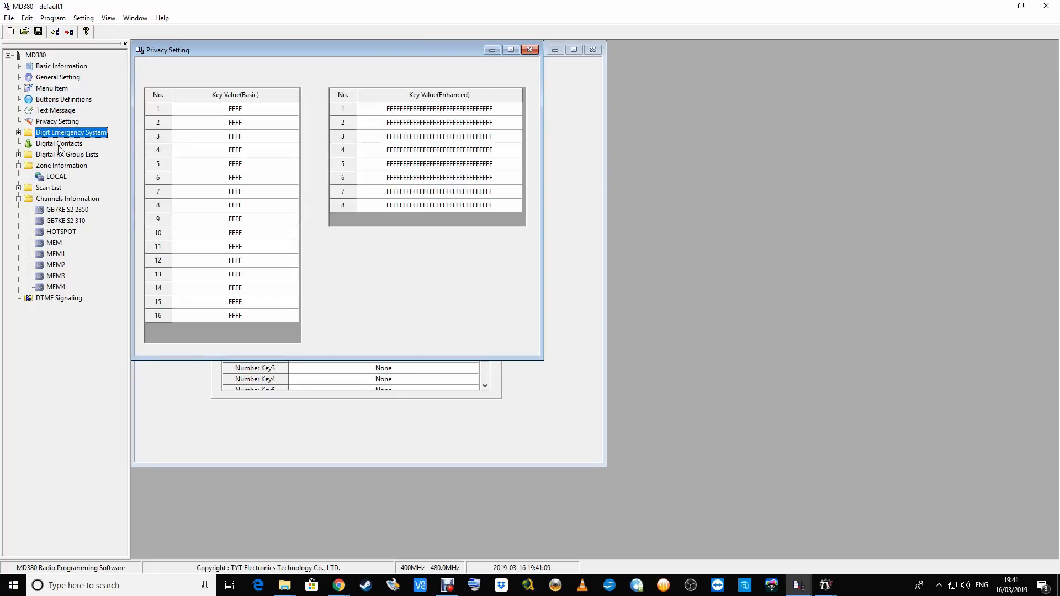
double_click(60, 144)
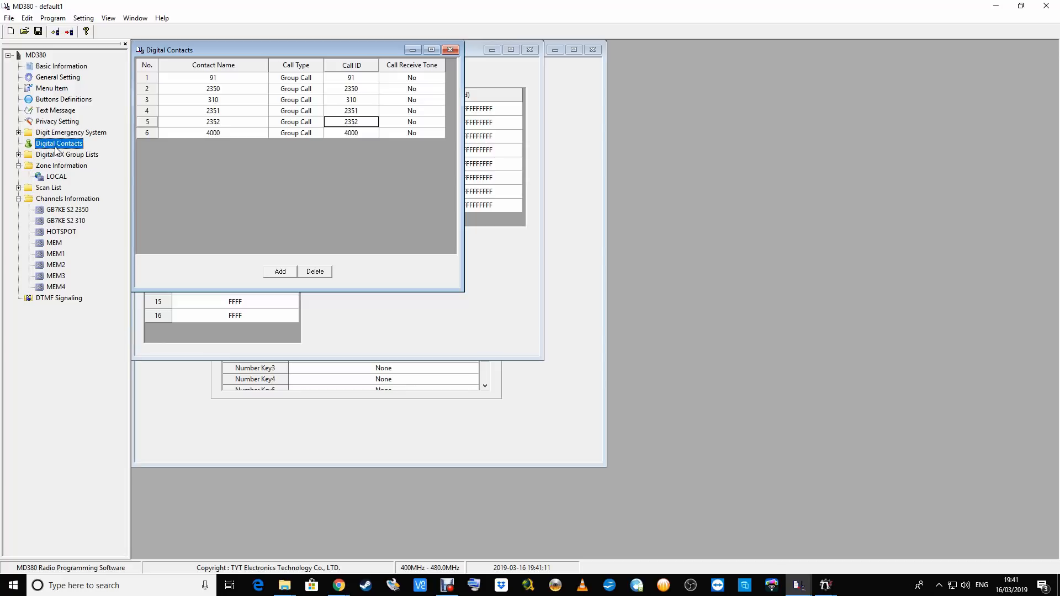
left_click(18, 155)
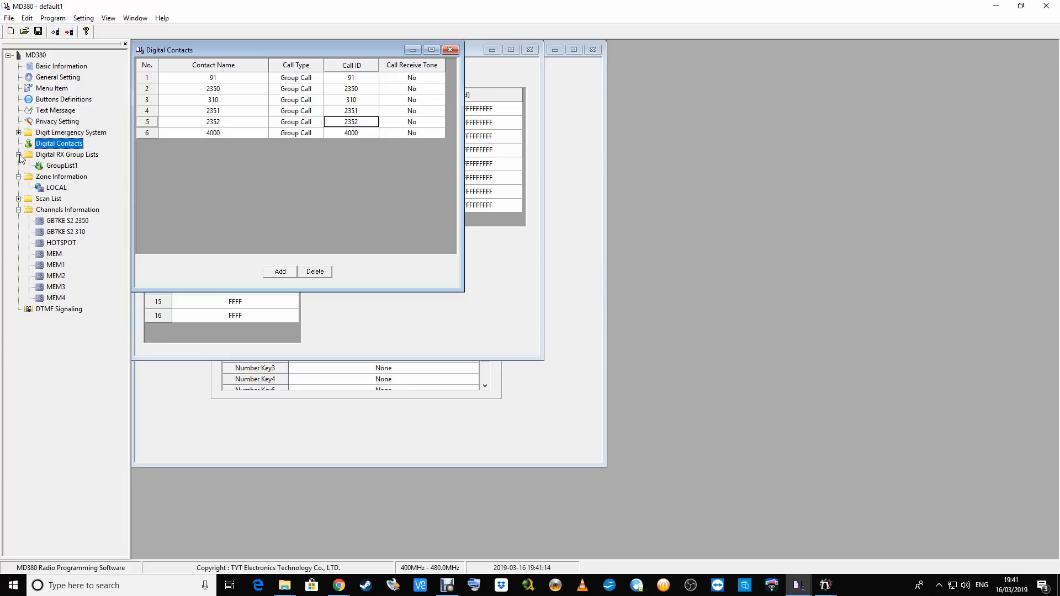
left_click(58, 155)
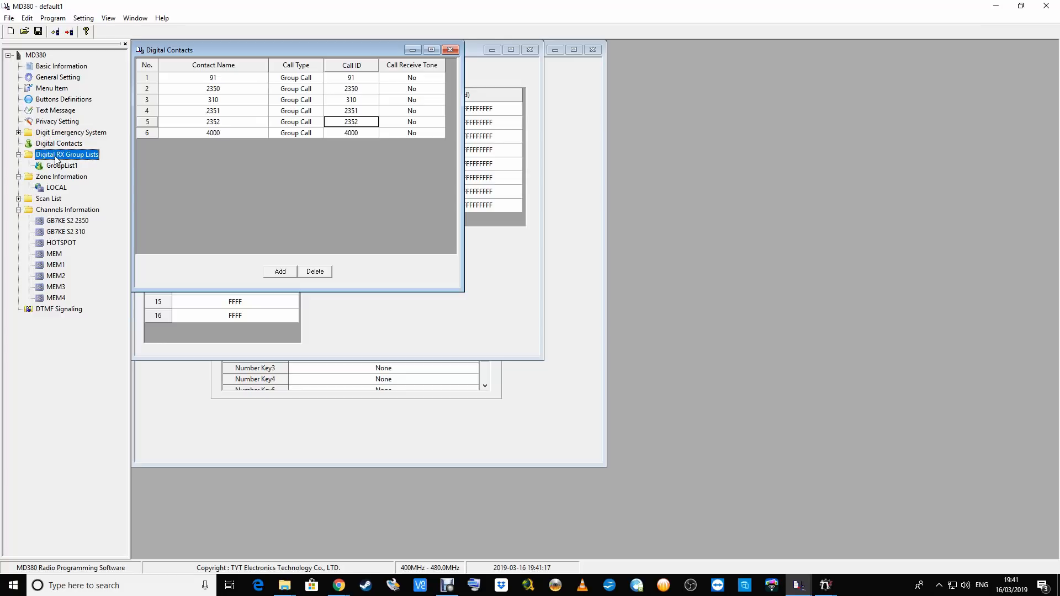
- Add the channels HOTSPOT, MEM, MEM1, MEM2, MEM3 and MEM4 to the LOCAL zone
left_click(56, 187)
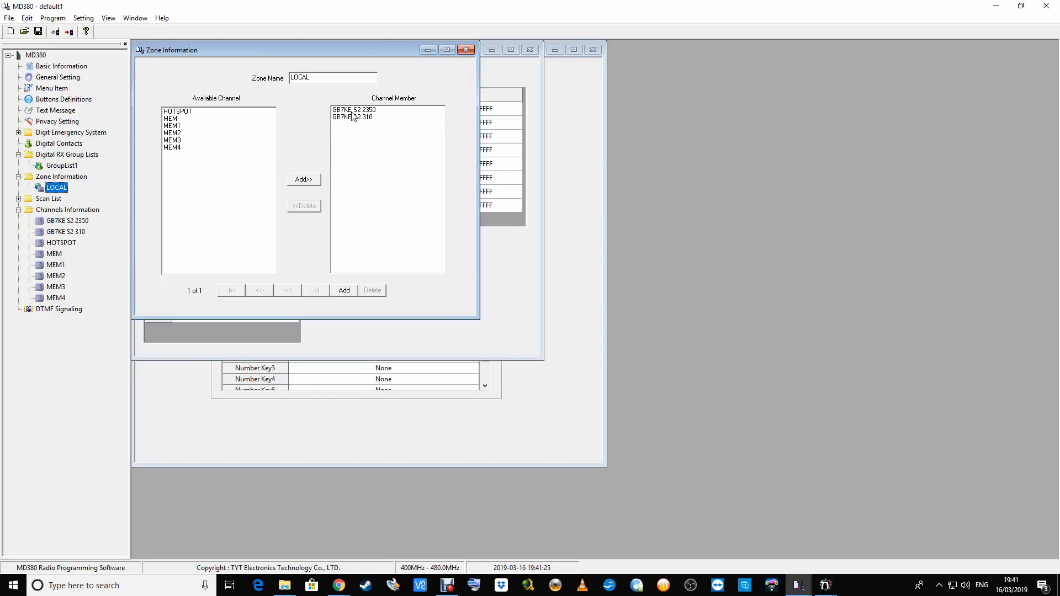
left_click(187, 112)
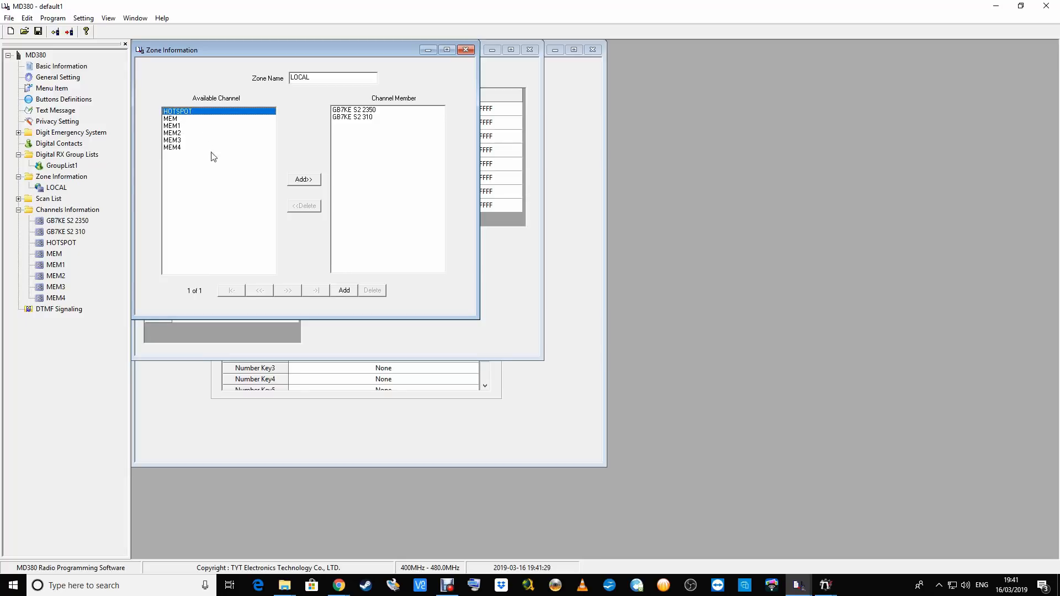
left_click(303, 179)
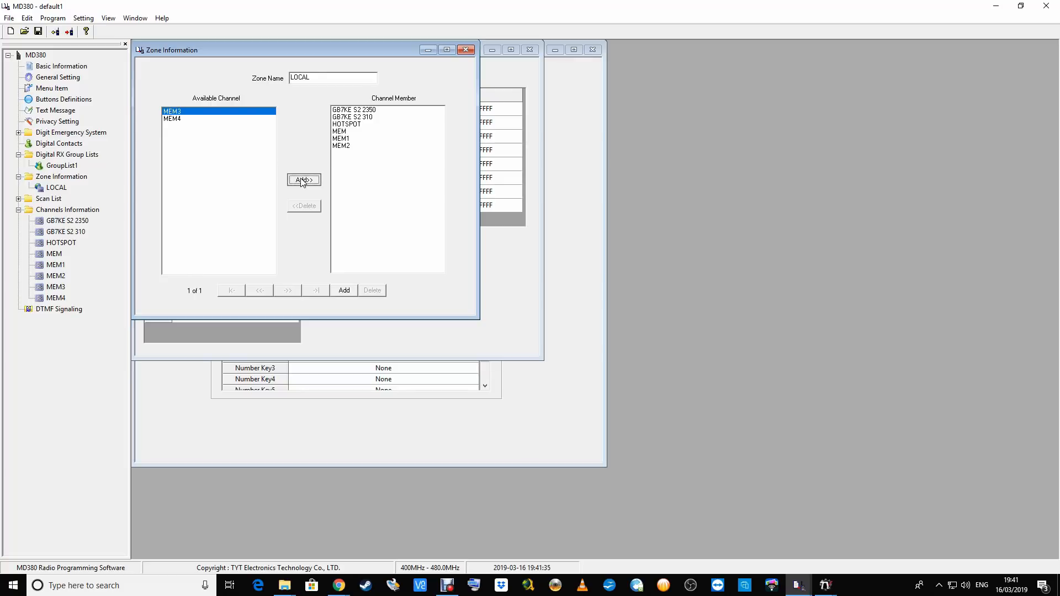
left_click(303, 180)
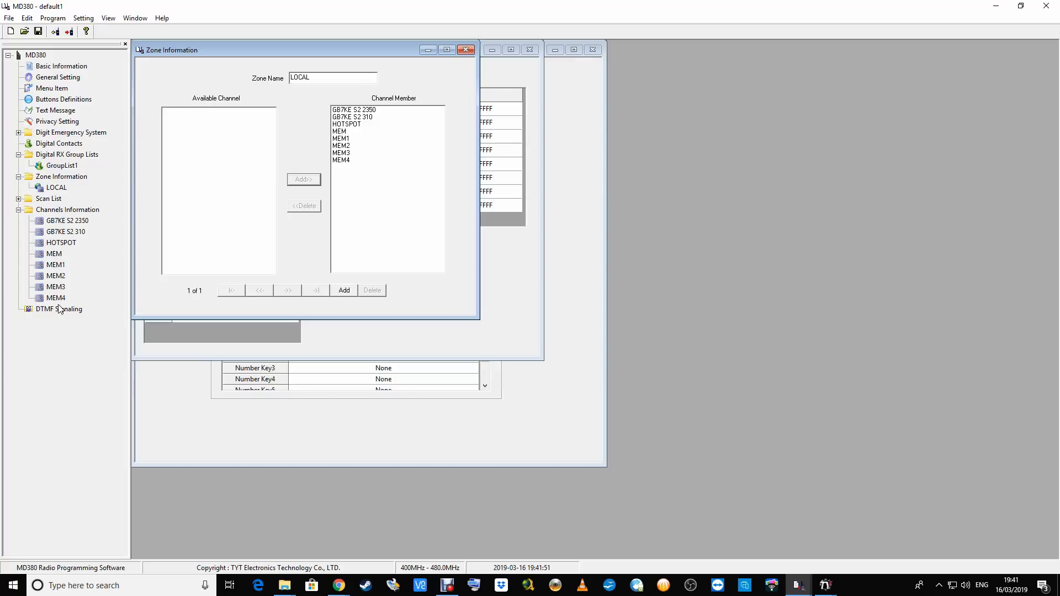
- Set the radio's intro screen to Char string in the general settings
left_click(56, 78)
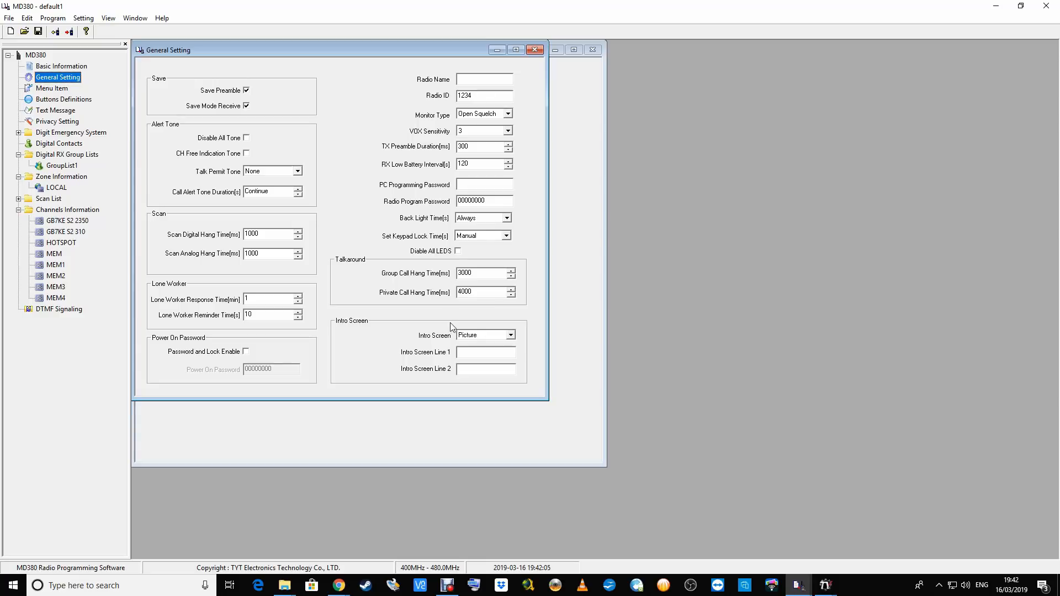
left_click(511, 335)
left_click(485, 346)
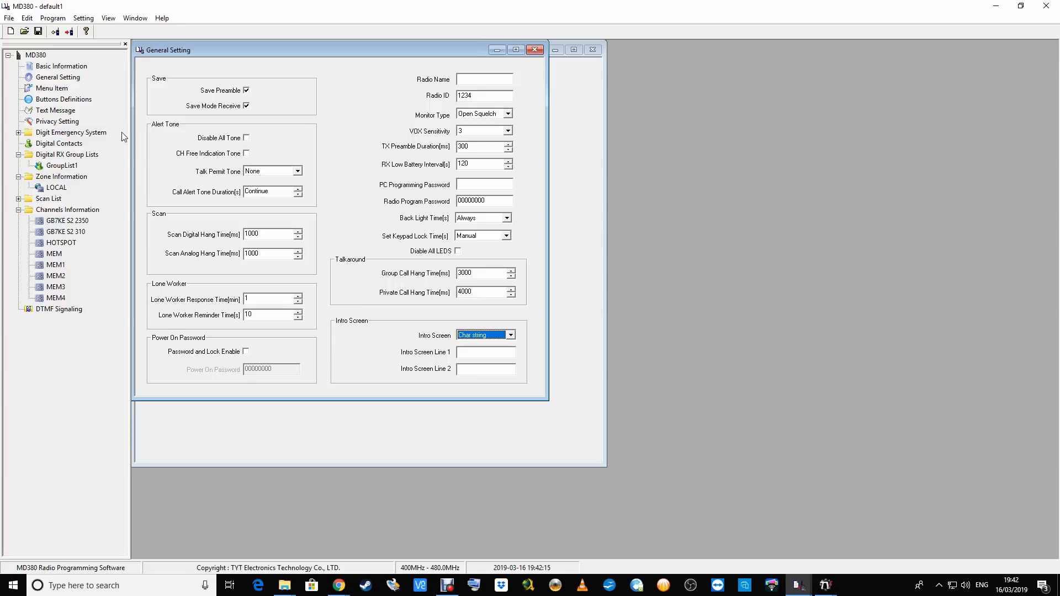
left_click(53, 18)
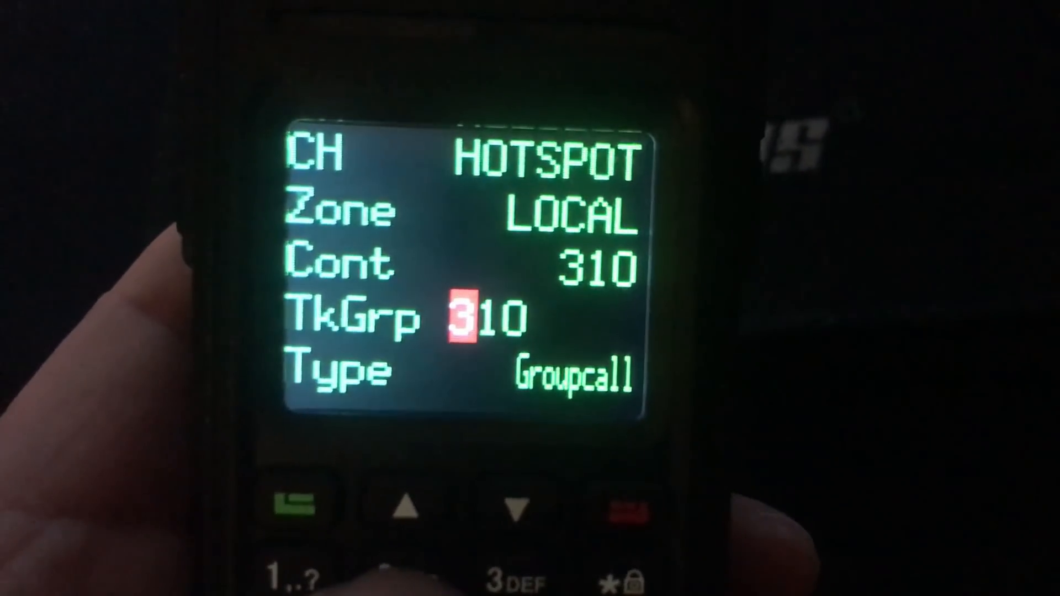
type("235")
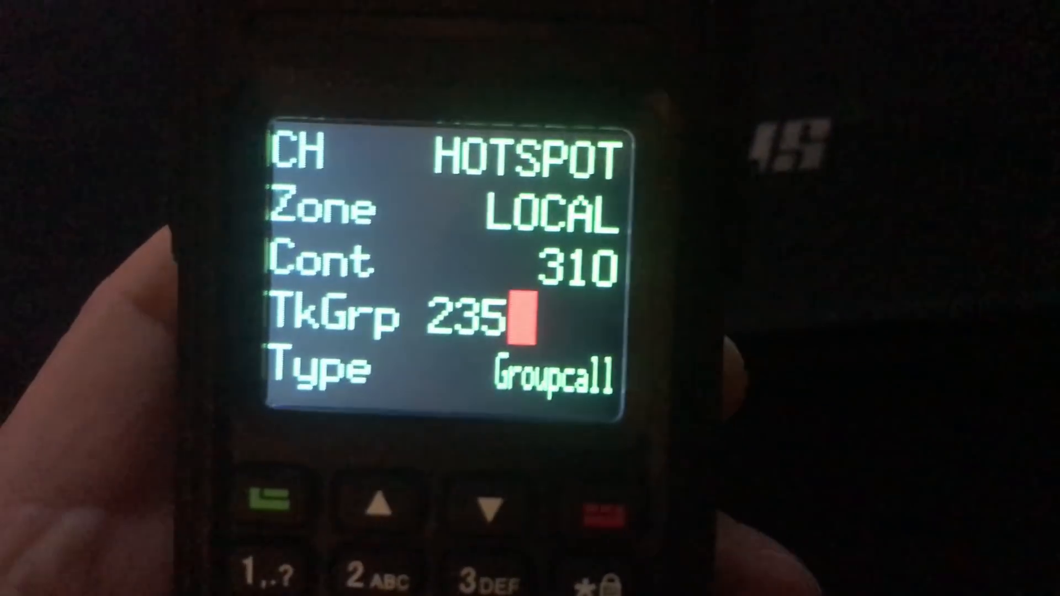
type("0")
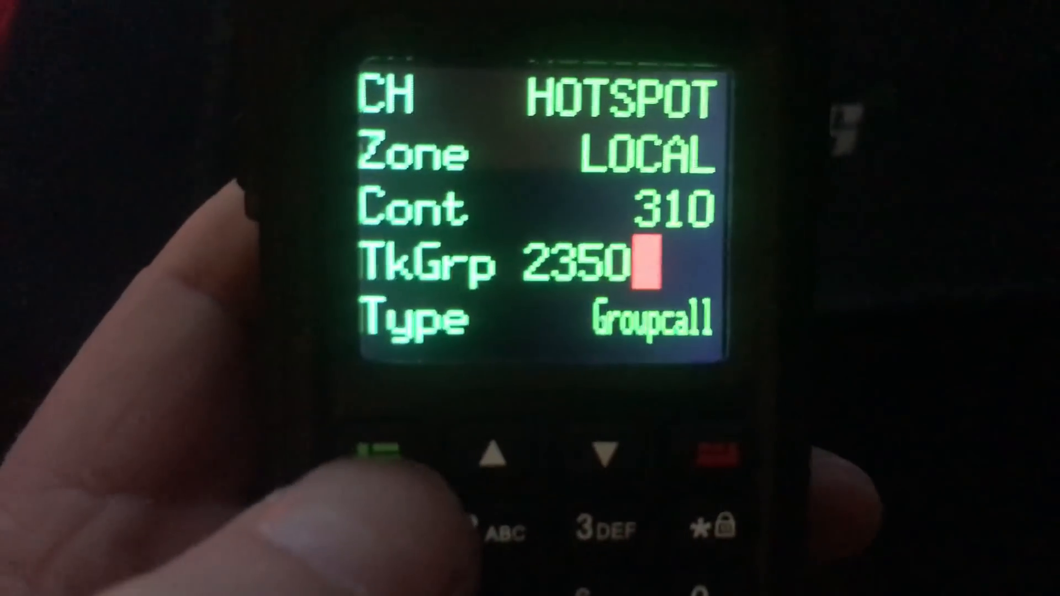
key("Return")
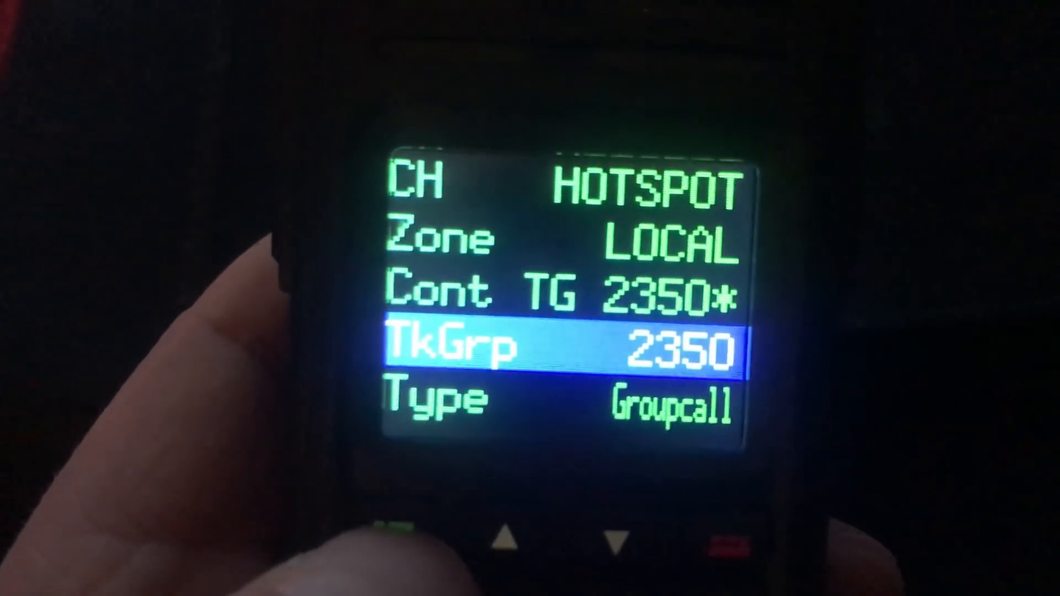